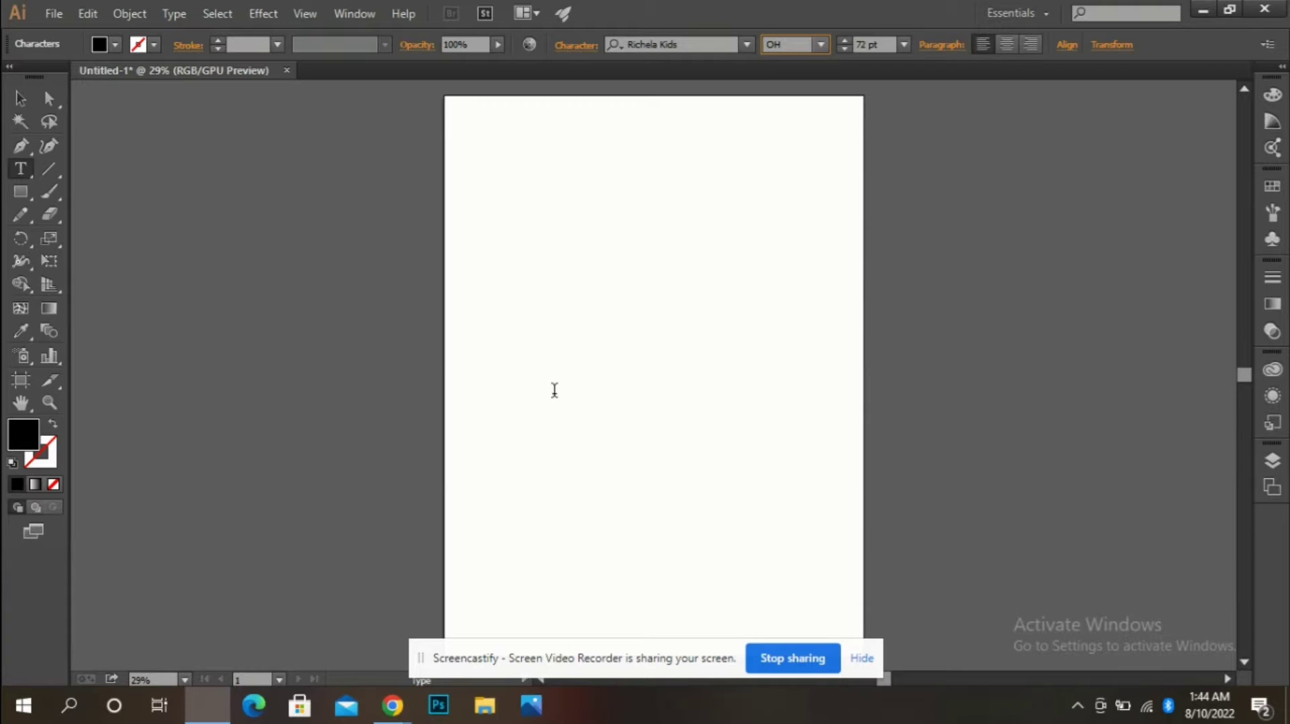
Step: Type the title 'ALL ABOUT COLORS IN ADOBE ILLUSTRATOR' on the artboard in Richela Kids 72 pt
{"action": "key", "text": "Return"}
{"action": "type", "text": "AL"}
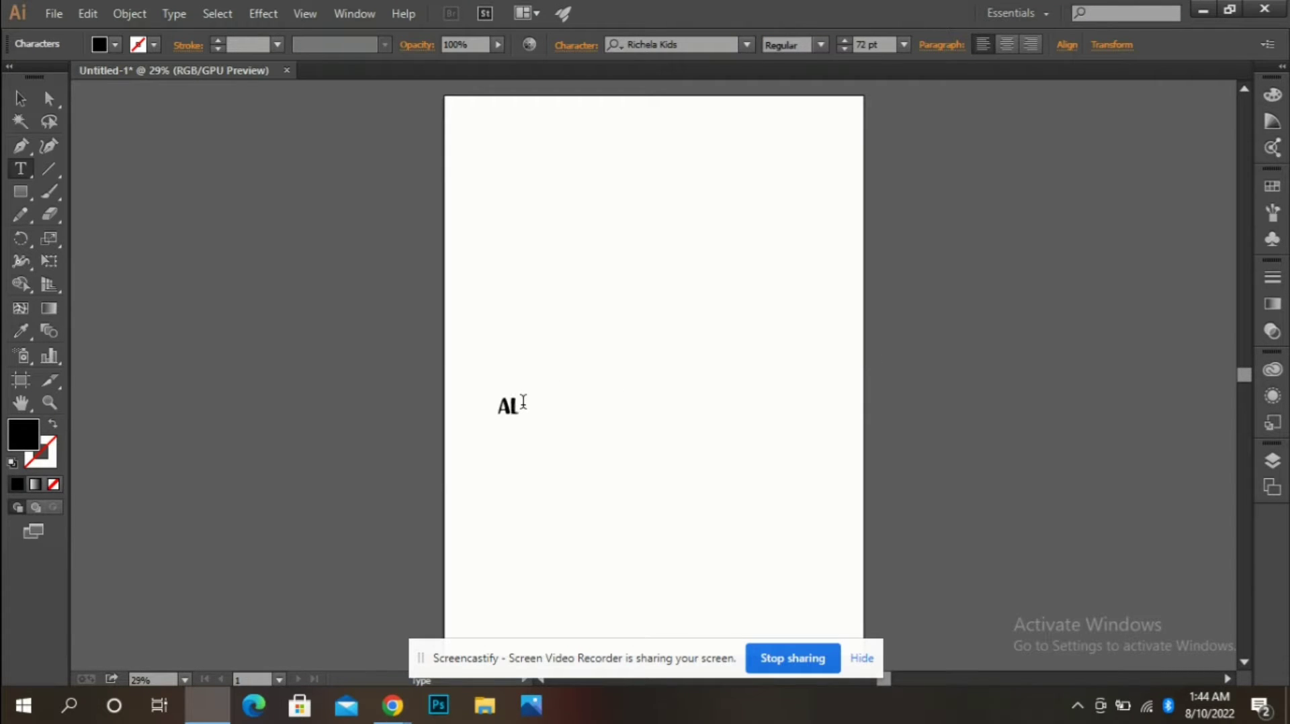
{"action": "type", "text": "L ABOUT"}
{"action": "type", "text": " COLORS"}
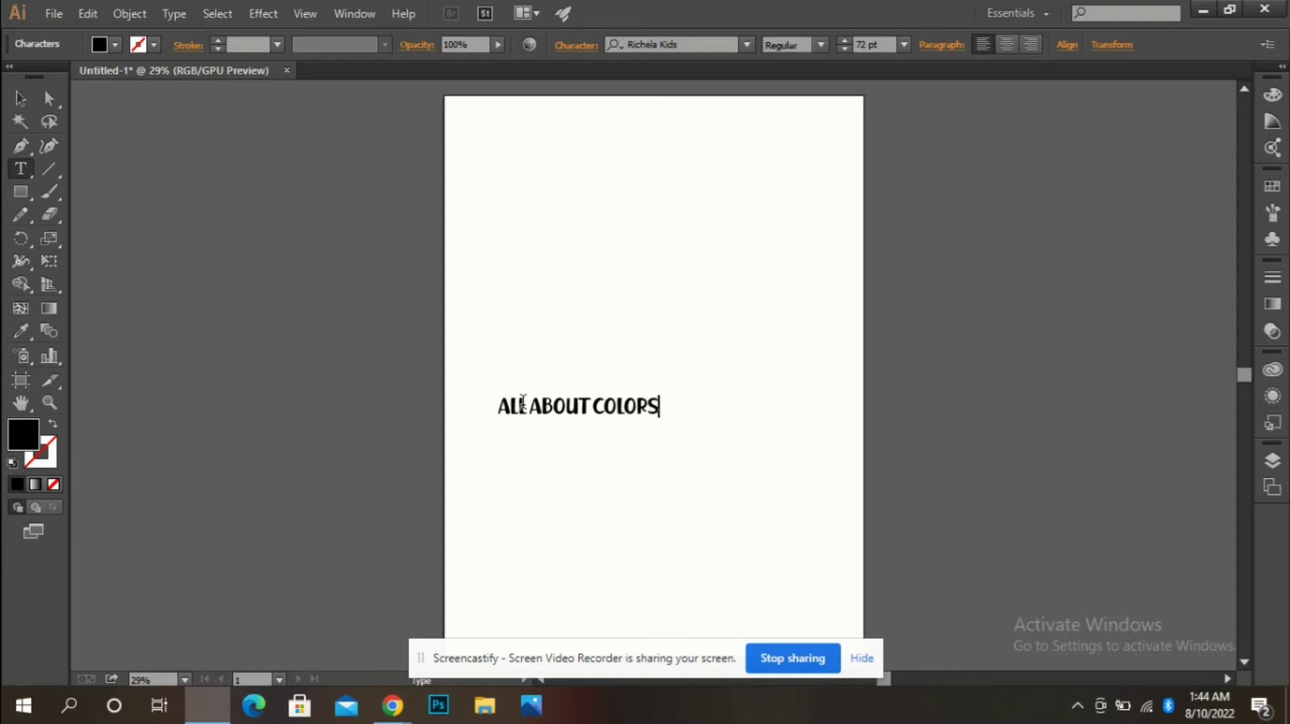
{"action": "type", "text": " IN A"}
{"action": "type", "text": "DOBE ILL"}
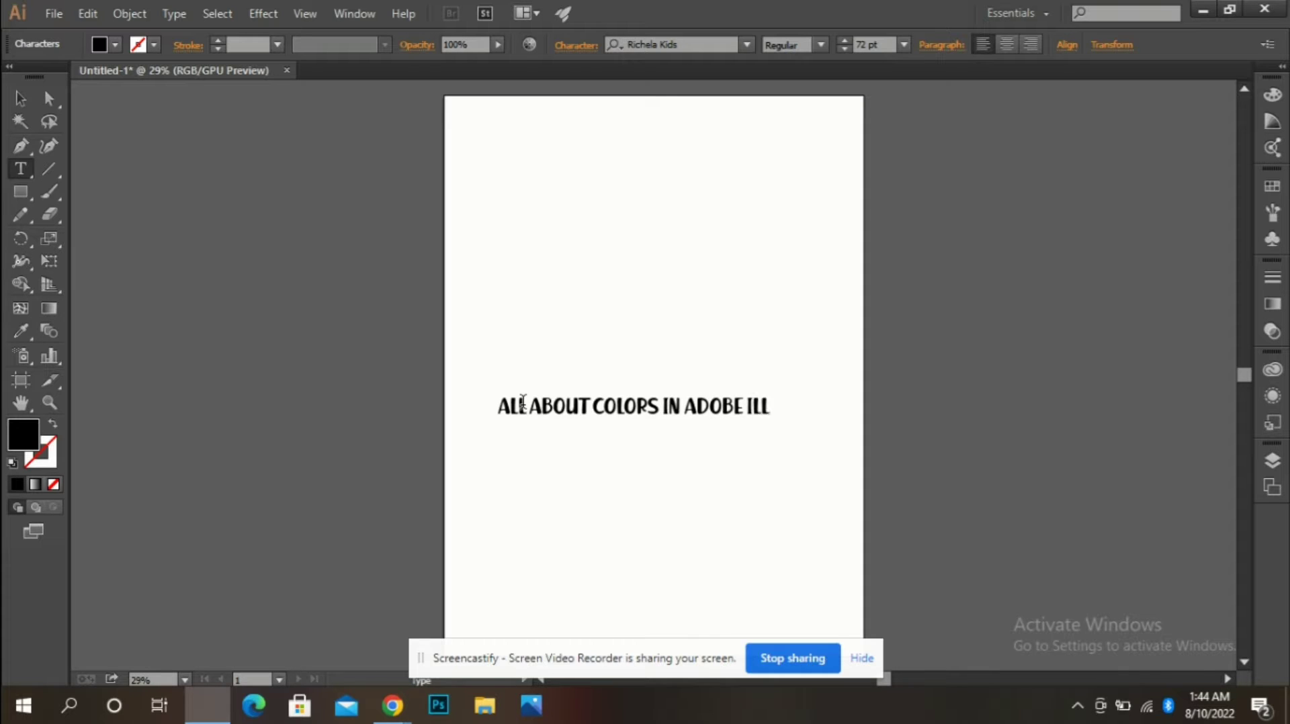
{"action": "type", "text": "USTRATOR"}
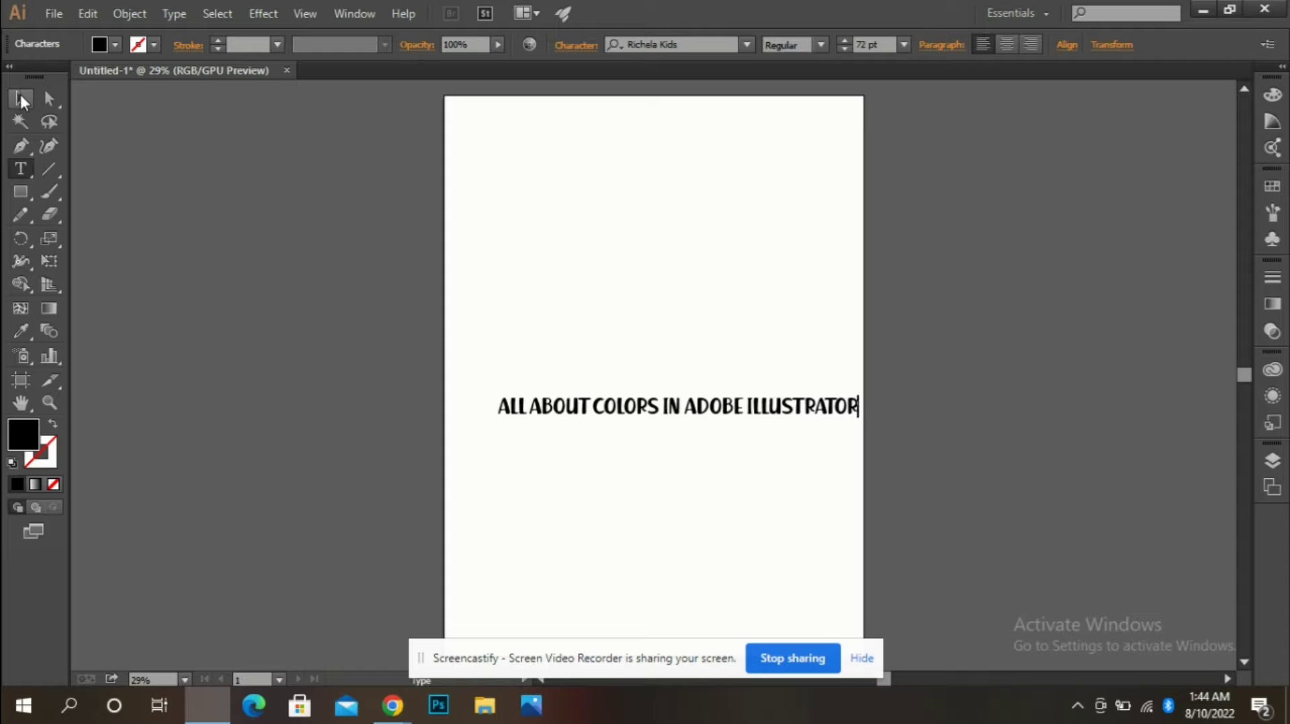
Step: Drag the finished title up to the top edge of the artboard and deselect it
{"action": "left_click", "coordinate": [20, 98]}
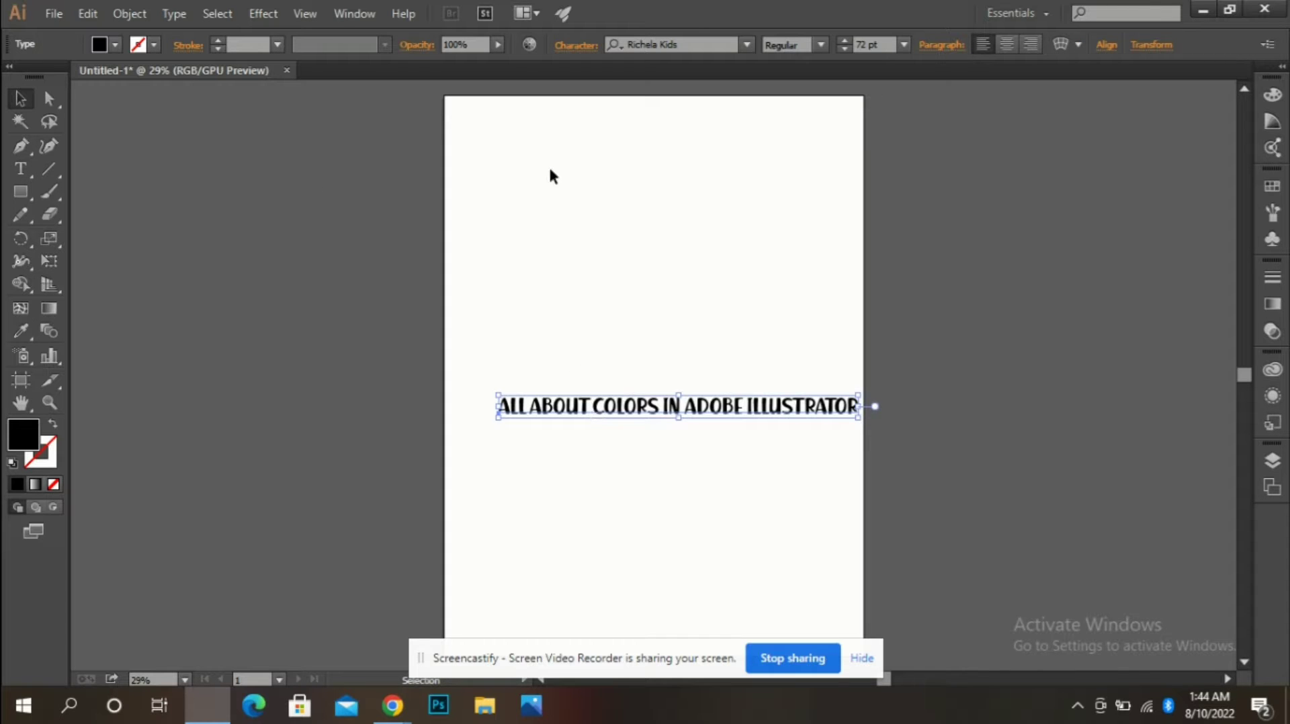
{"action": "left_click_drag", "start_coordinate": [619, 406], "coordinate": [587, 164]}
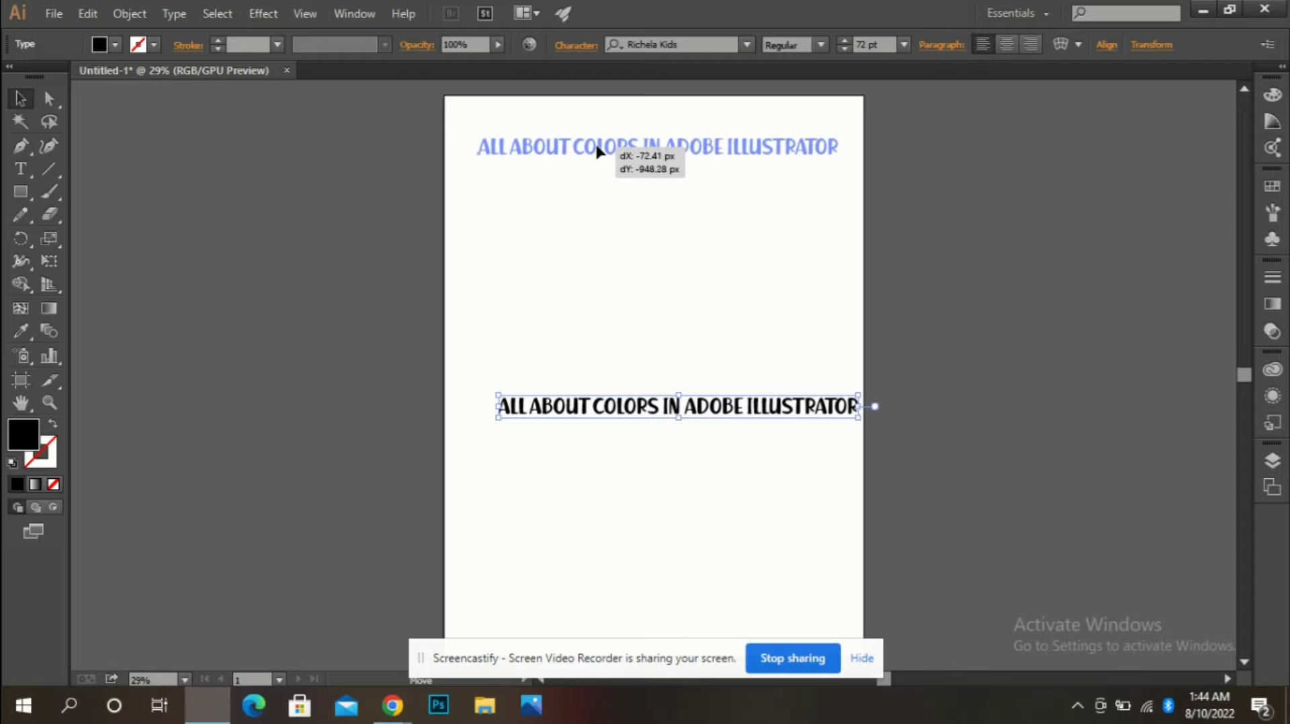
{"action": "left_click_drag", "start_coordinate": [587, 163], "coordinate": [591, 150]}
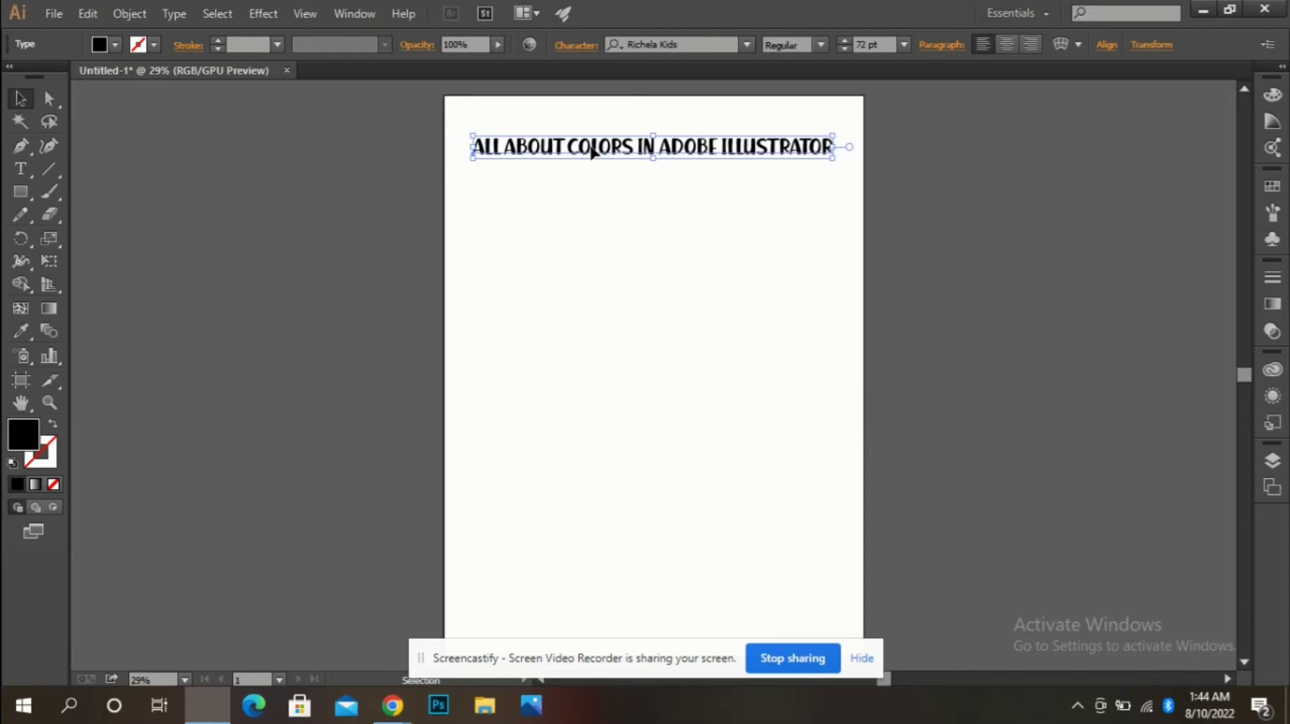
{"action": "left_click", "coordinate": [312, 305]}
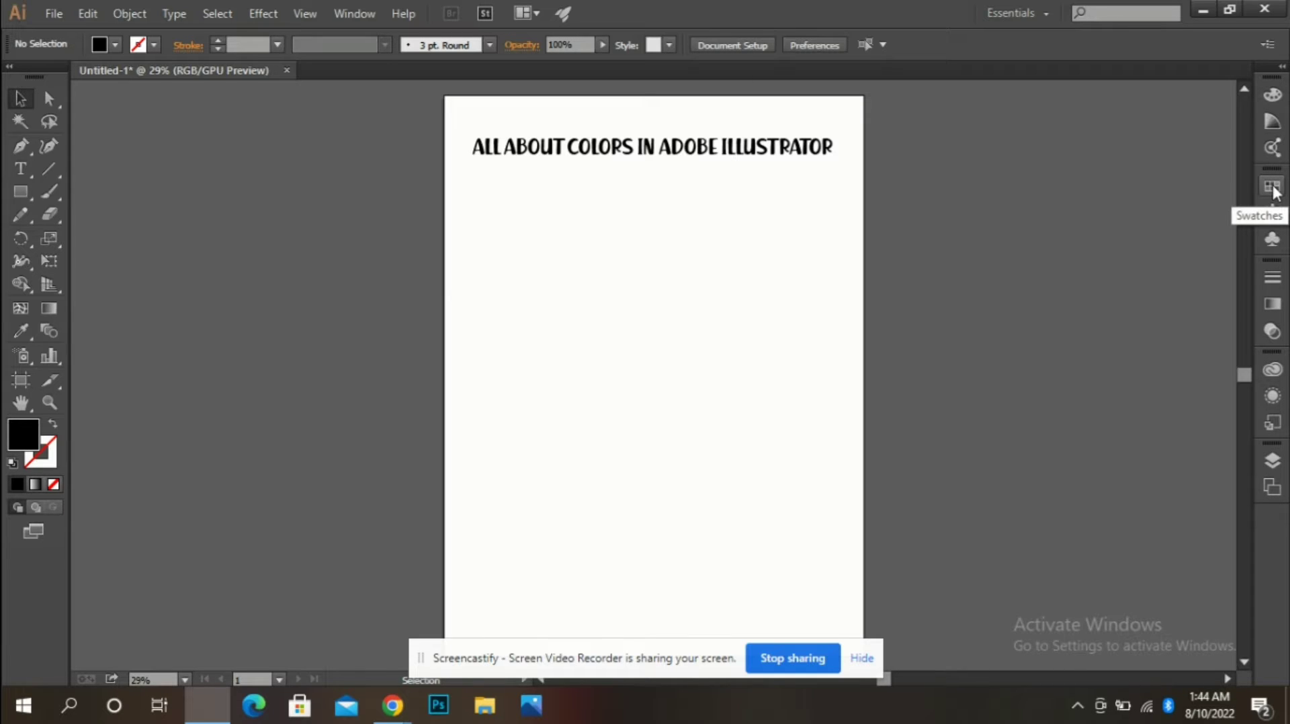
Step: Draw a black square below the title on the left, with the Color panel shown
{"action": "left_click", "coordinate": [1273, 96]}
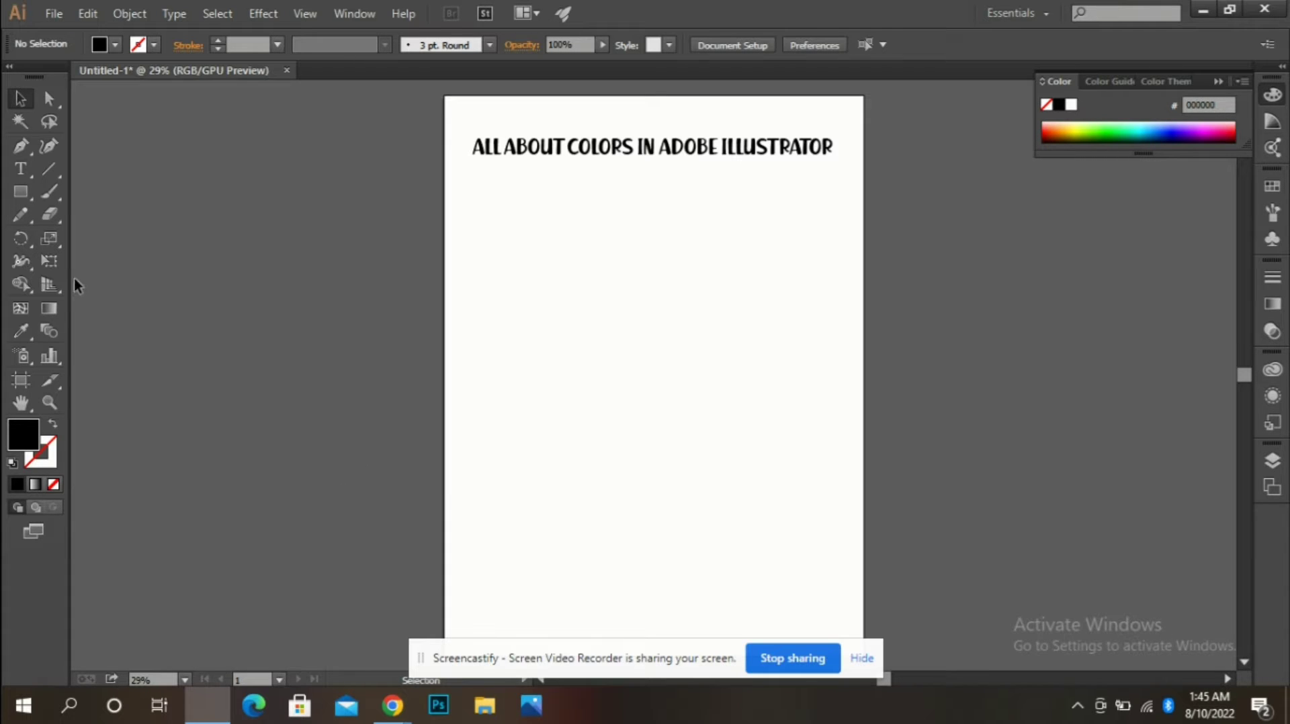
{"action": "left_click", "coordinate": [21, 192]}
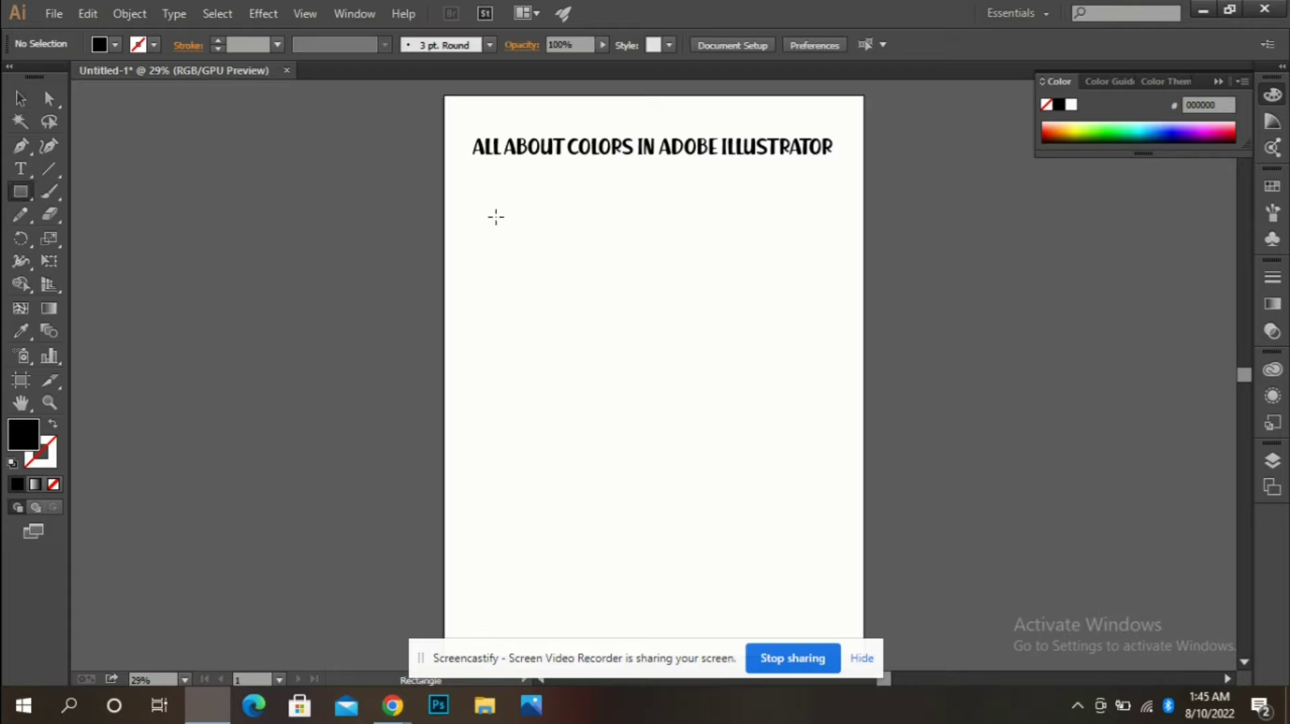
{"action": "left_click_drag", "start_coordinate": [480, 208], "coordinate": [584, 305]}
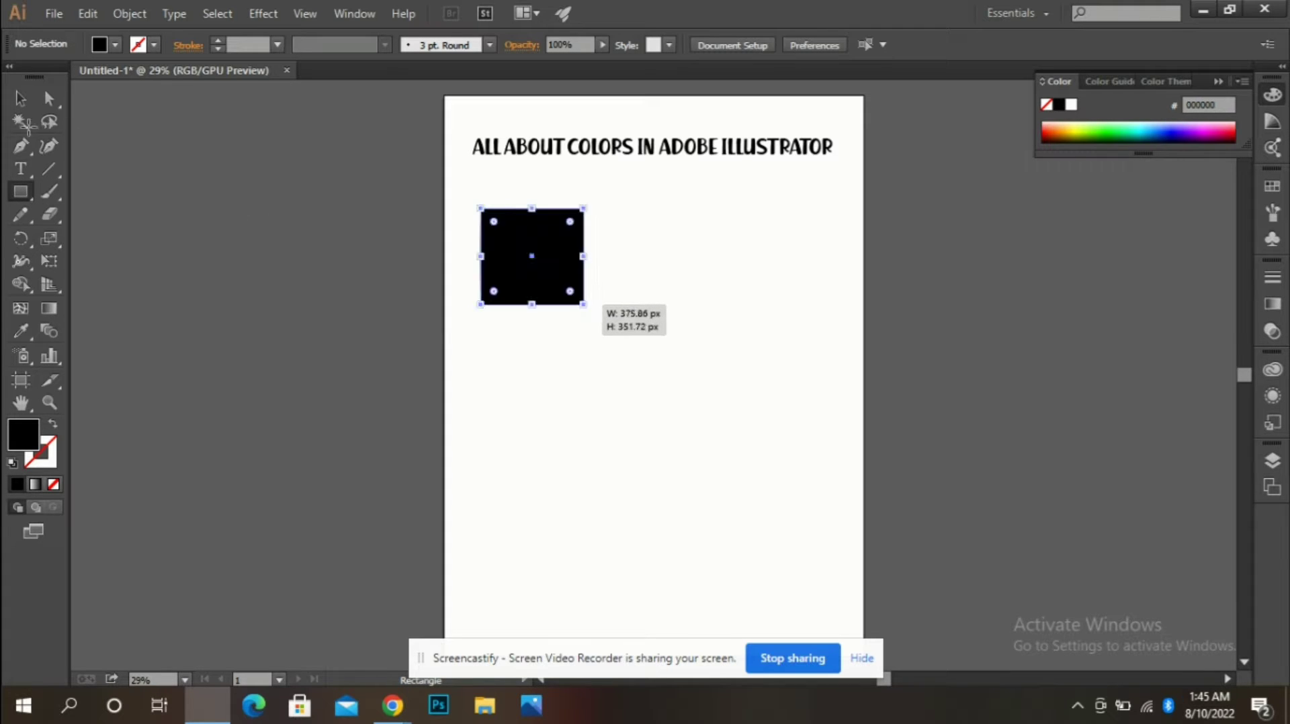
{"action": "left_click", "coordinate": [20, 98]}
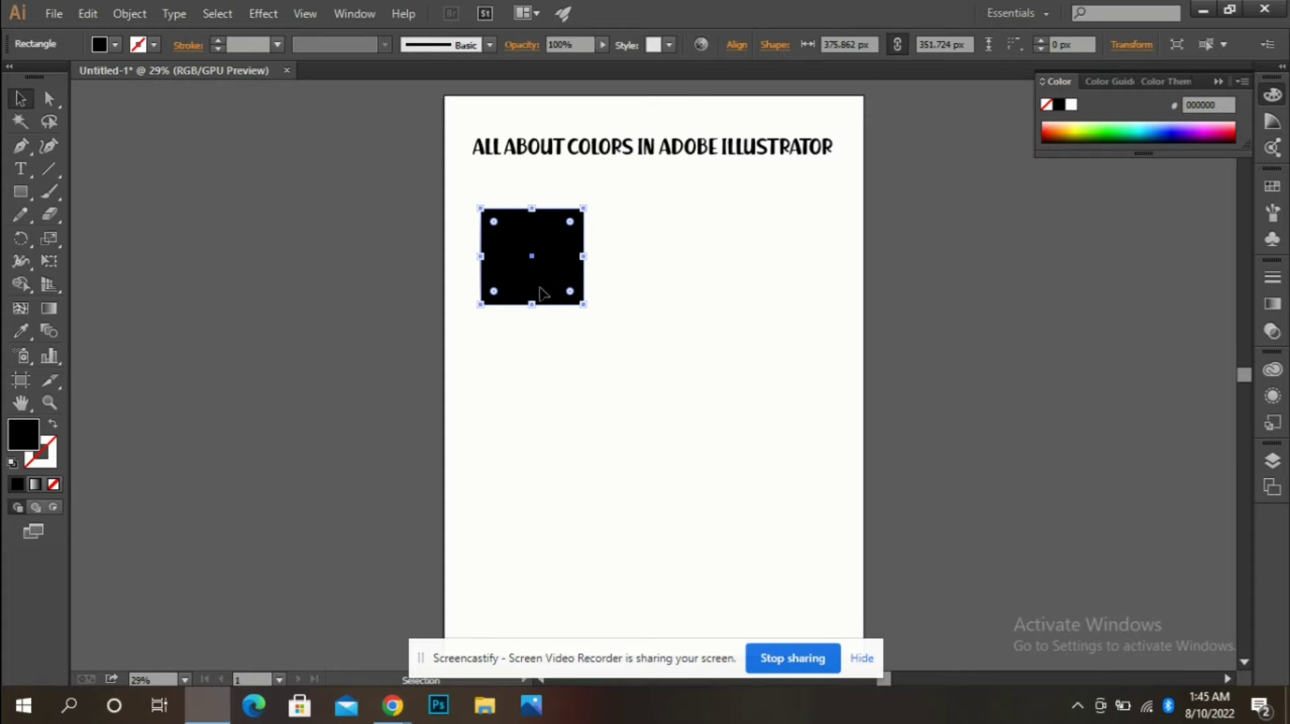
Step: Paste three copies of the square and arrange them into a two-by-two block
{"action": "key", "text": "a"}
{"action": "key", "text": "ctrl+c"}
{"action": "key", "text": "ctrl+v"}
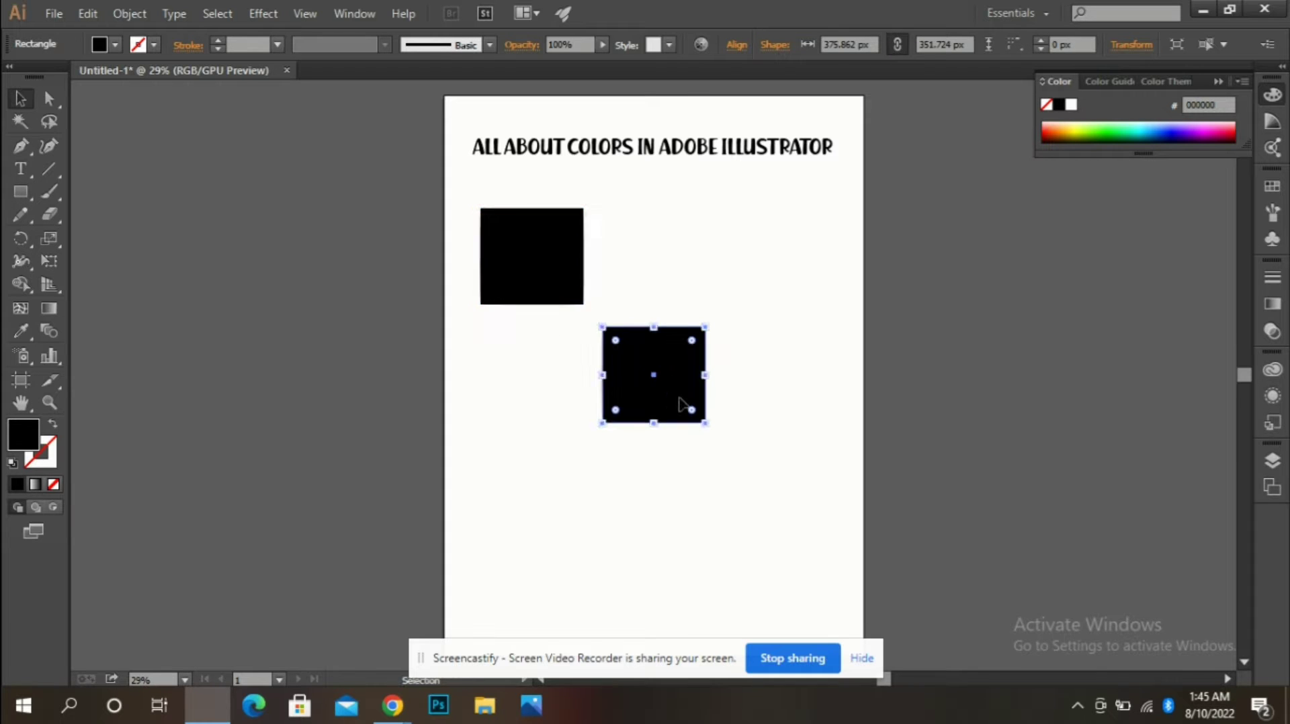
{"action": "left_click_drag", "start_coordinate": [643, 398], "coordinate": [525, 394]}
{"action": "key", "text": "ctrl+v"}
{"action": "key", "text": "v"}
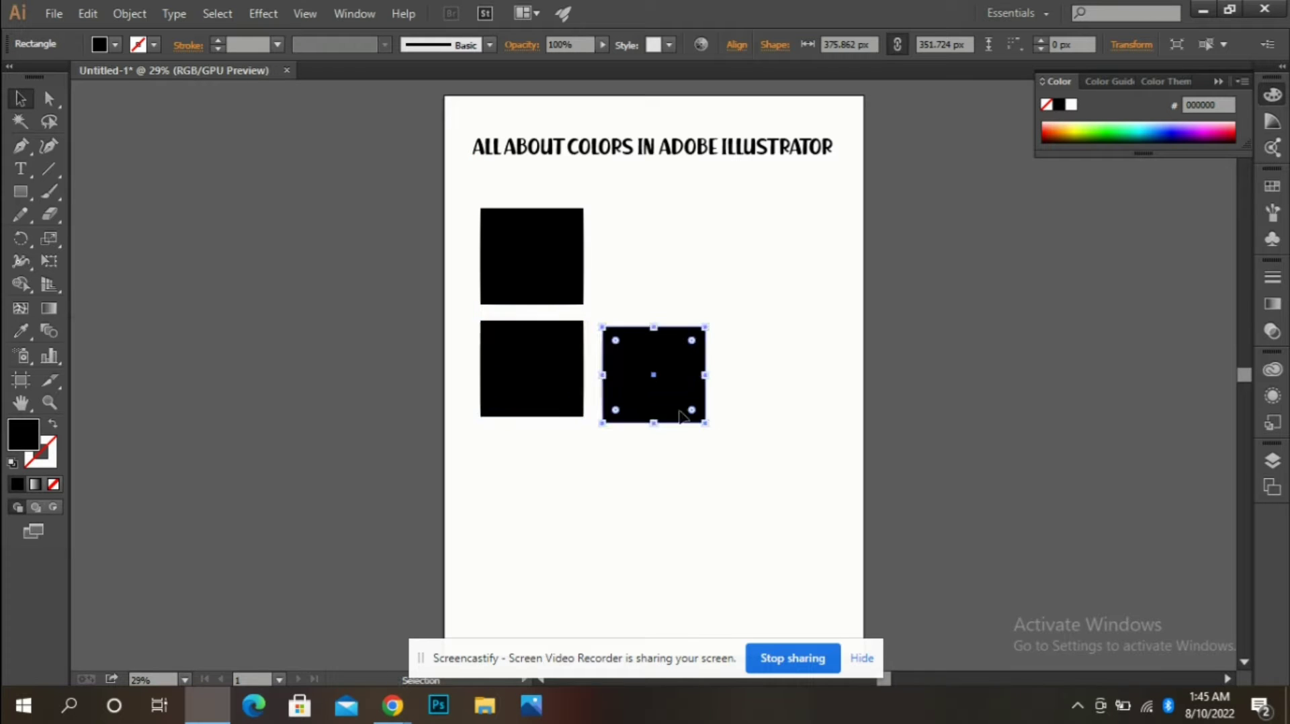
{"action": "mouse_move", "coordinate": [668, 381]}
{"action": "left_mouse_down"}
{"action": "mouse_move", "coordinate": [699, 214]}
{"action": "mouse_move", "coordinate": [663, 262]}
{"action": "left_mouse_up"}
{"action": "key", "text": "ctrl+v"}
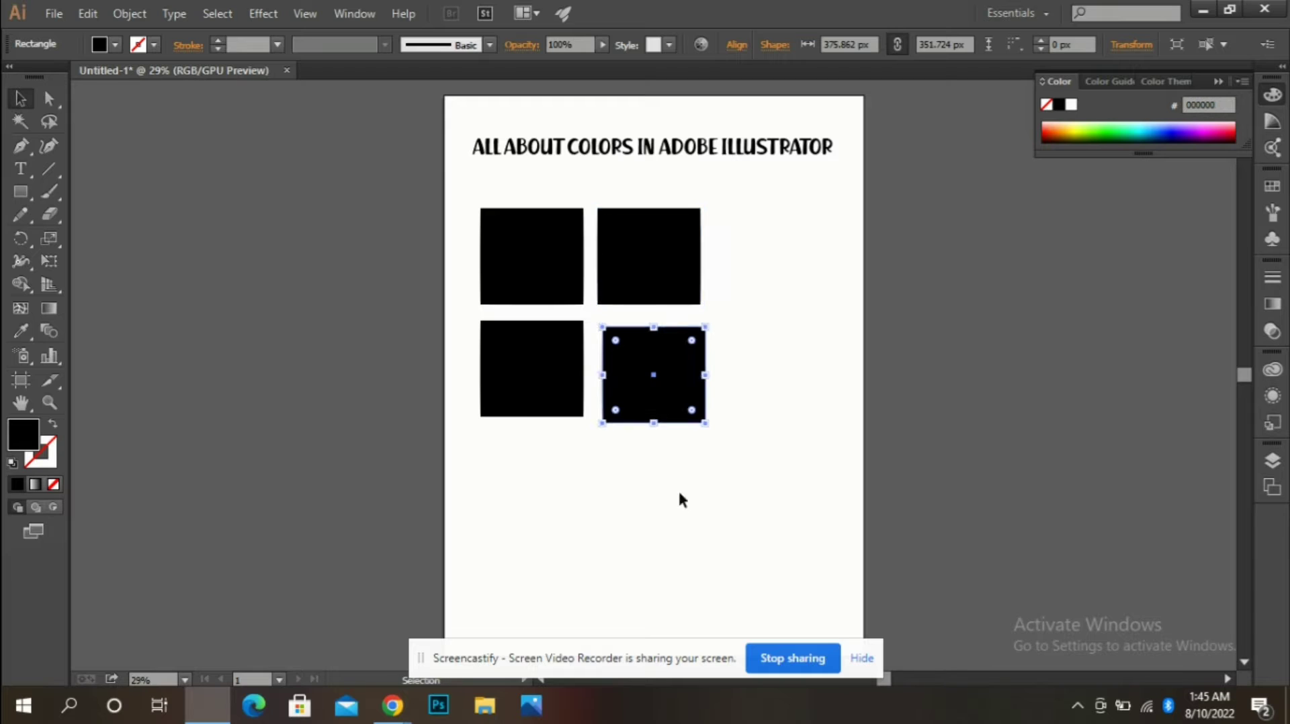
{"action": "left_click_drag", "start_coordinate": [655, 402], "coordinate": [653, 396]}
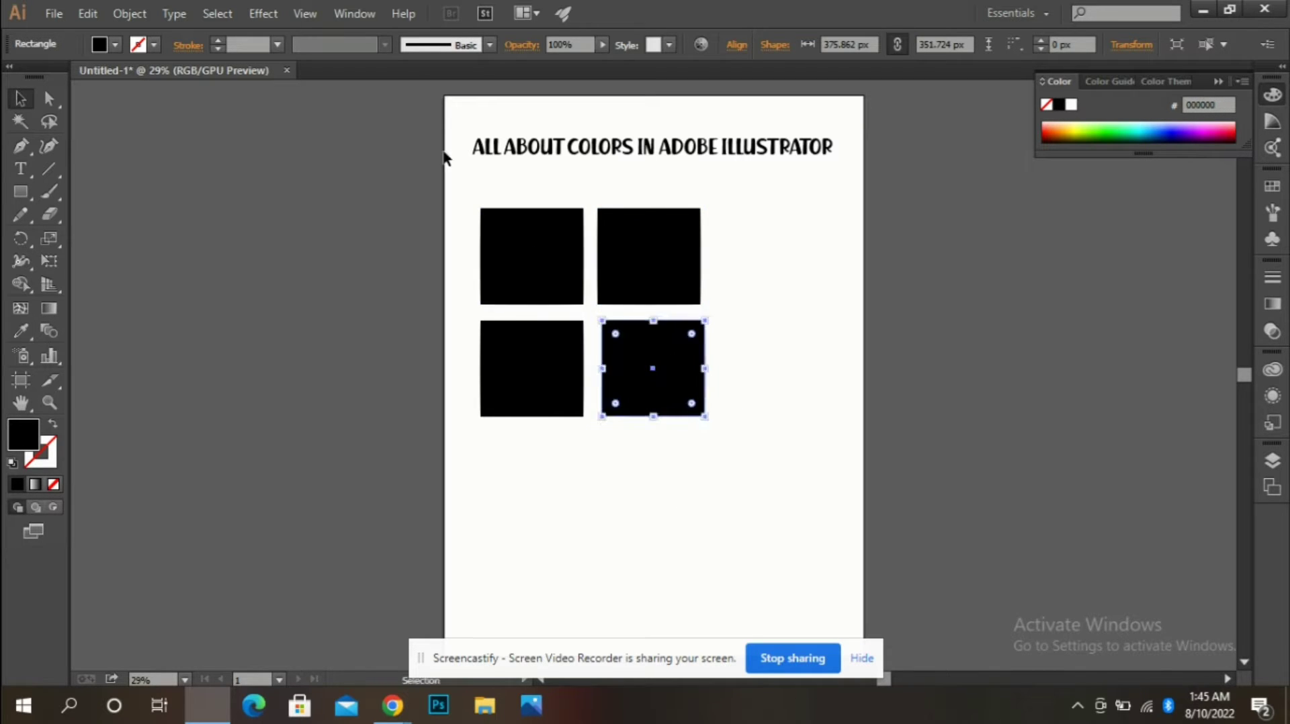
Step: Alt-drag a copy of the right column of squares further right to make two rows of three
{"action": "left_click_drag", "start_coordinate": [579, 480], "coordinate": [642, 202]}
{"action": "left_click", "coordinate": [600, 517]}
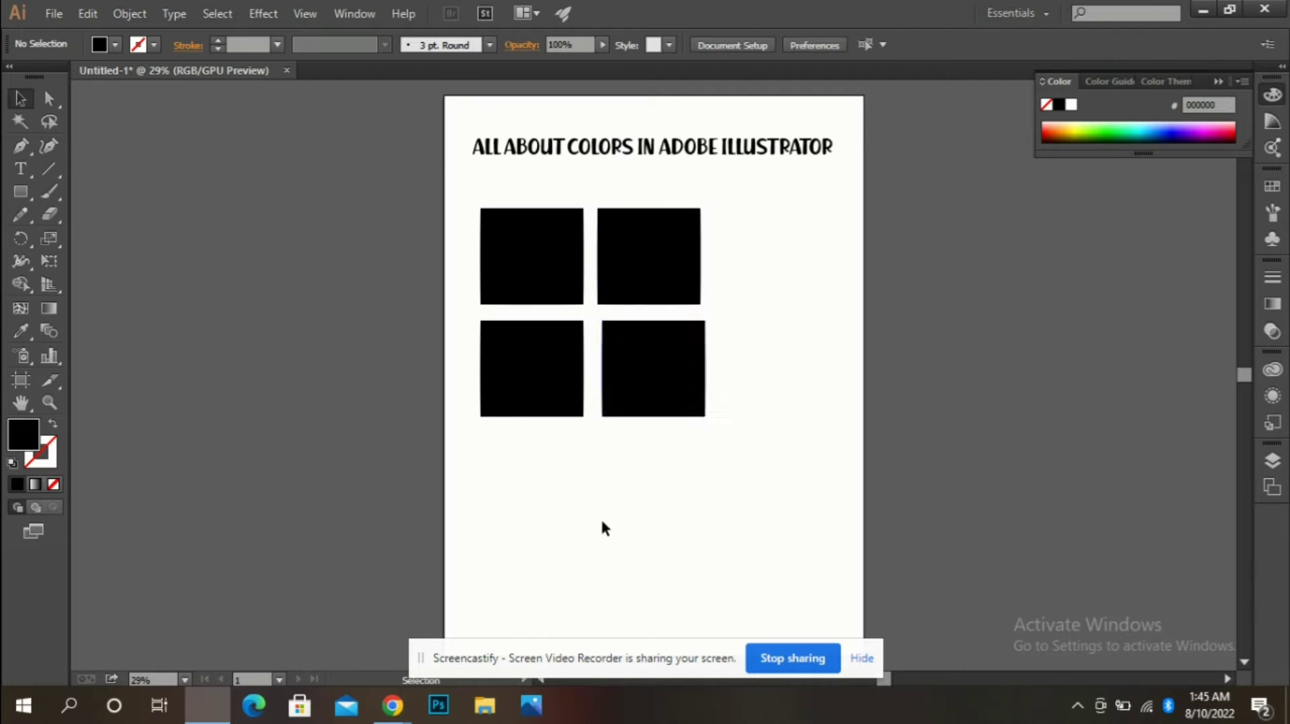
{"action": "left_click", "coordinate": [634, 389]}
{"action": "left_click_drag", "start_coordinate": [619, 484], "coordinate": [654, 216]}
{"action": "left_click_drag", "start_coordinate": [647, 368], "coordinate": [772, 368]}
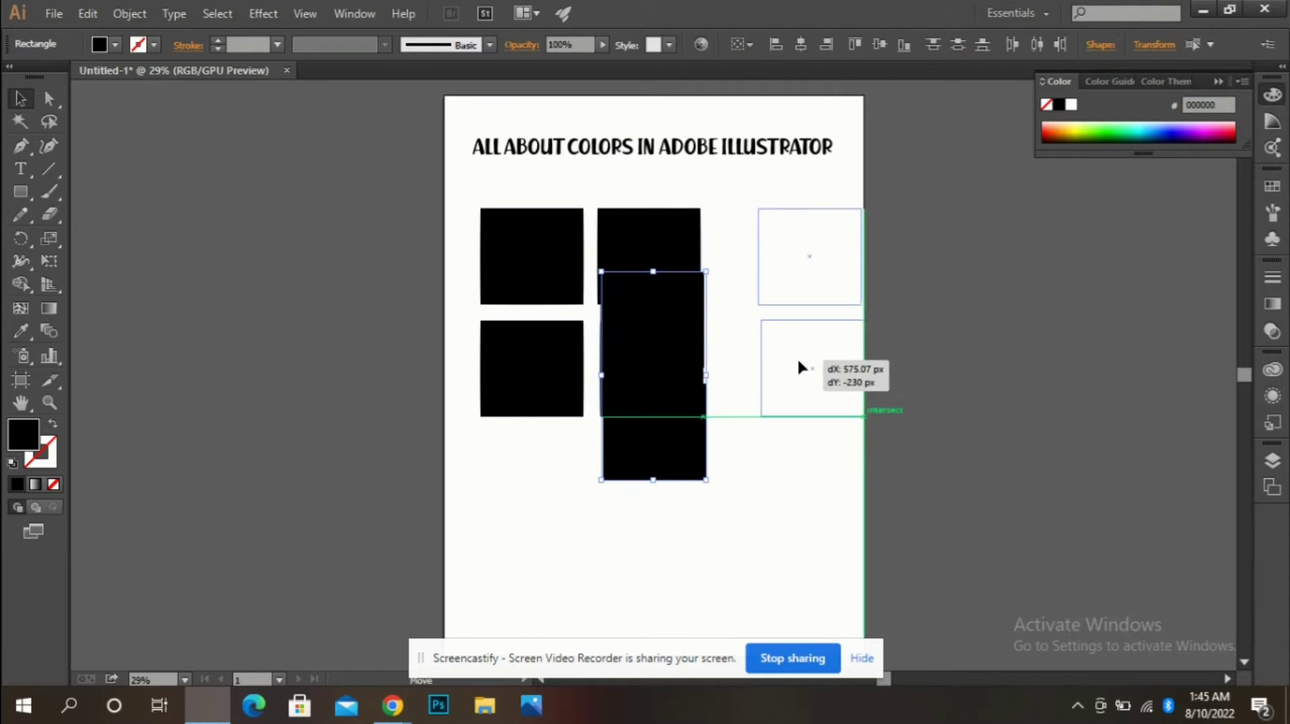
{"action": "left_click", "coordinate": [403, 403]}
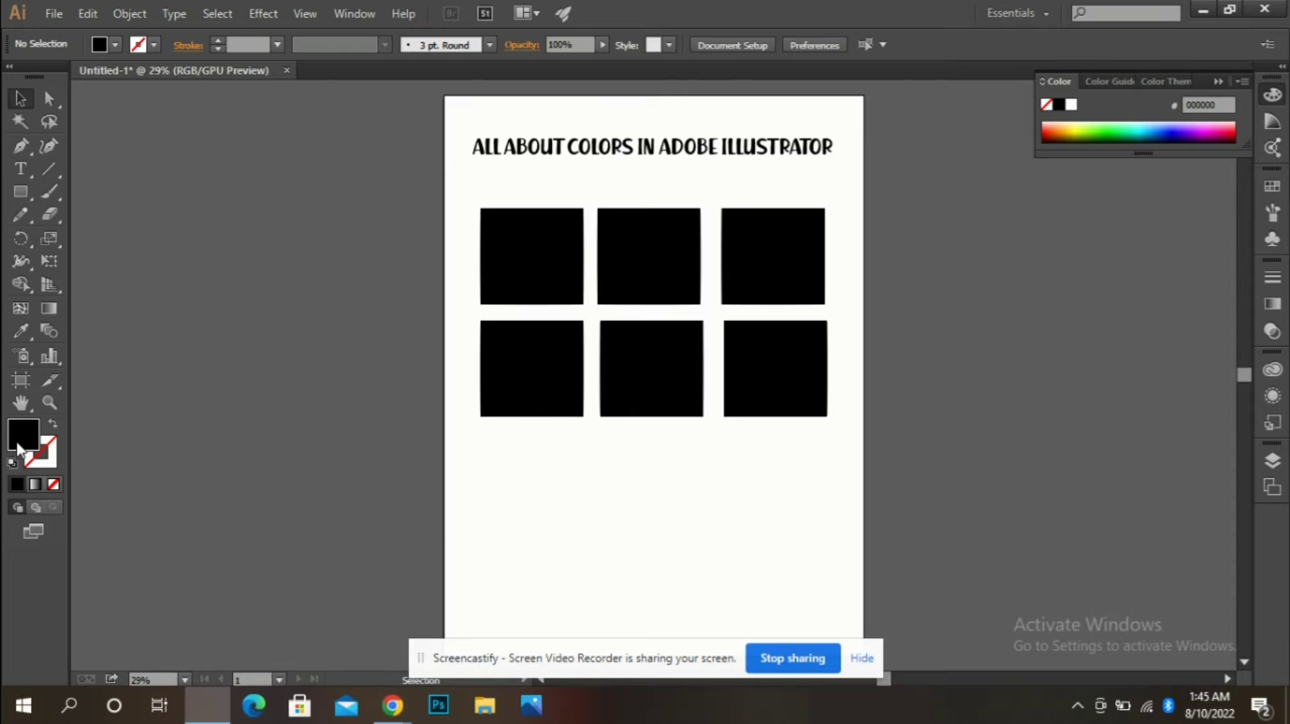
Step: Set the fill colour in the Color Picker to deep red BF0404 (R 191, G 4, B 4)
{"action": "double_click", "coordinate": [35, 442]}
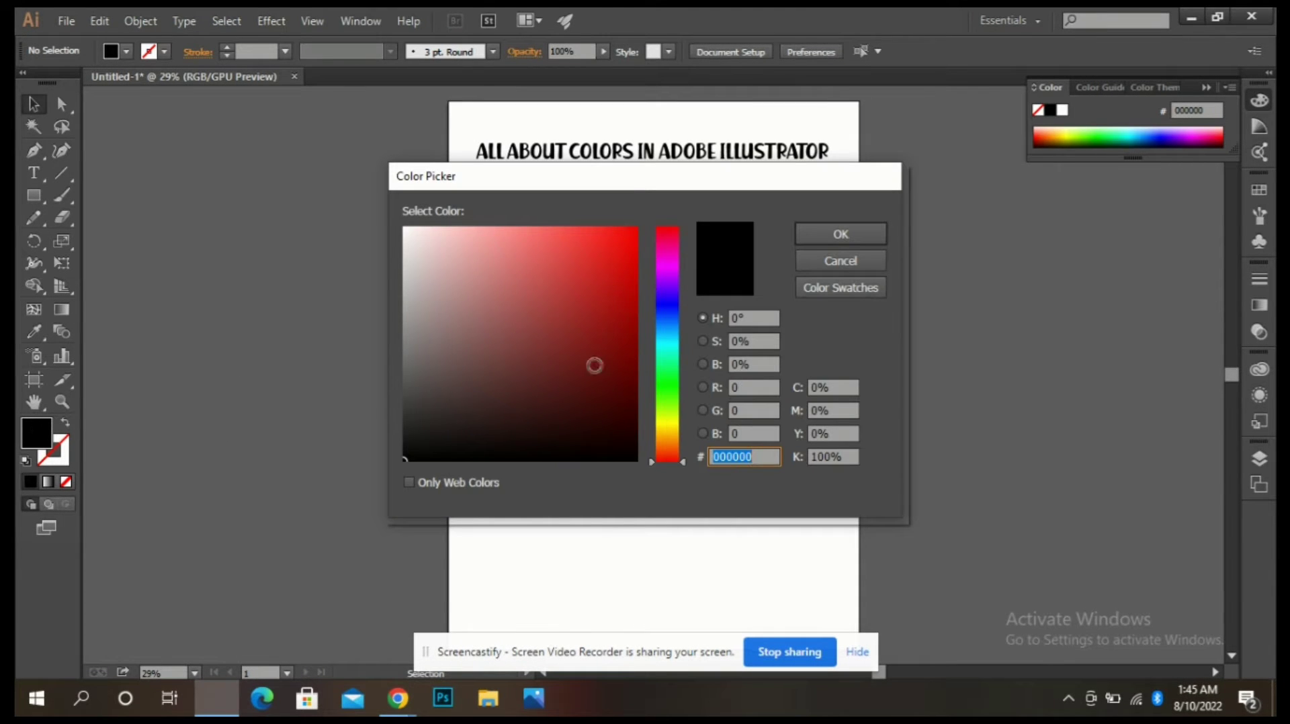
{"action": "left_click", "coordinate": [543, 334]}
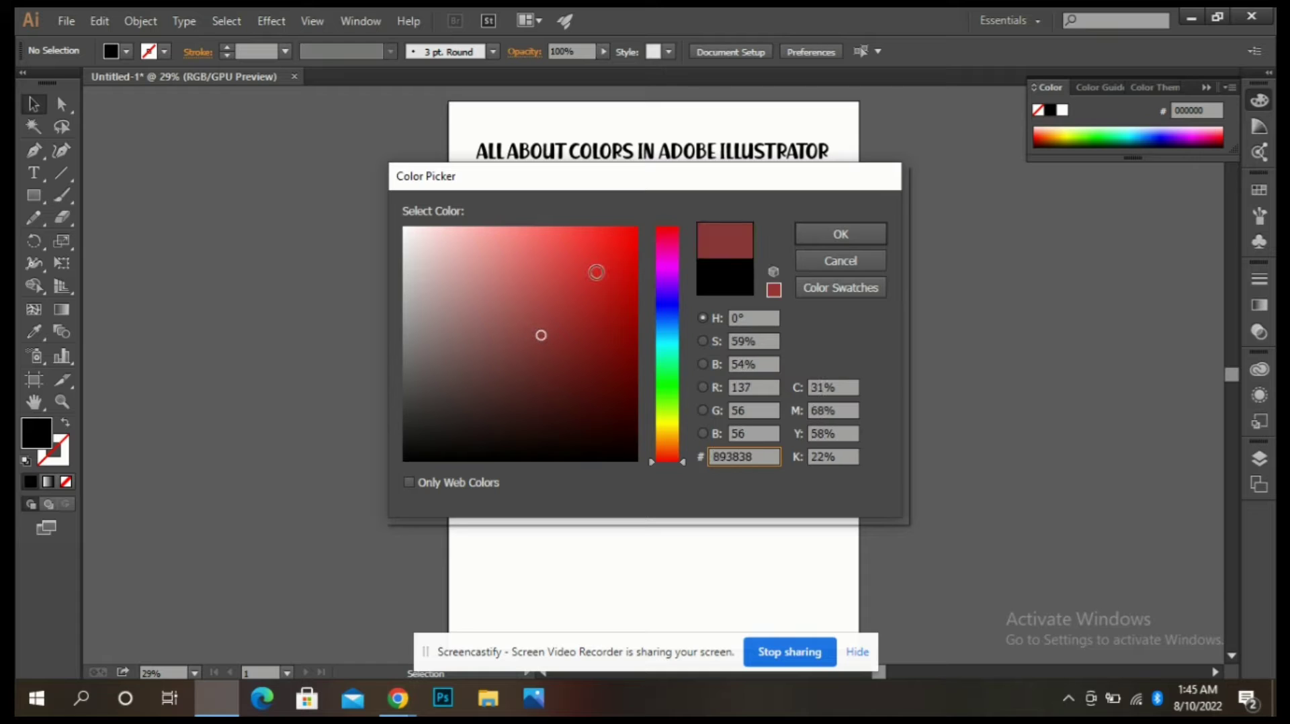
{"action": "left_click", "coordinate": [595, 273]}
{"action": "left_click", "coordinate": [619, 250]}
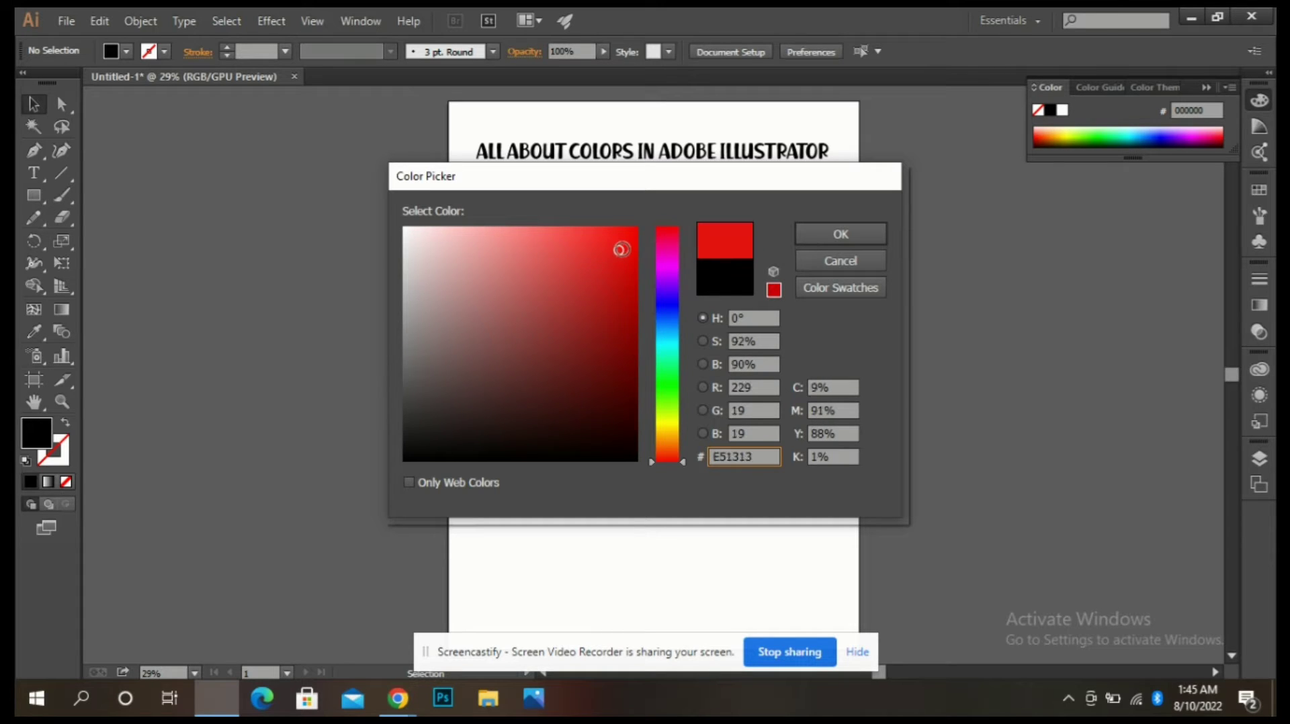
{"action": "left_click", "coordinate": [633, 286]}
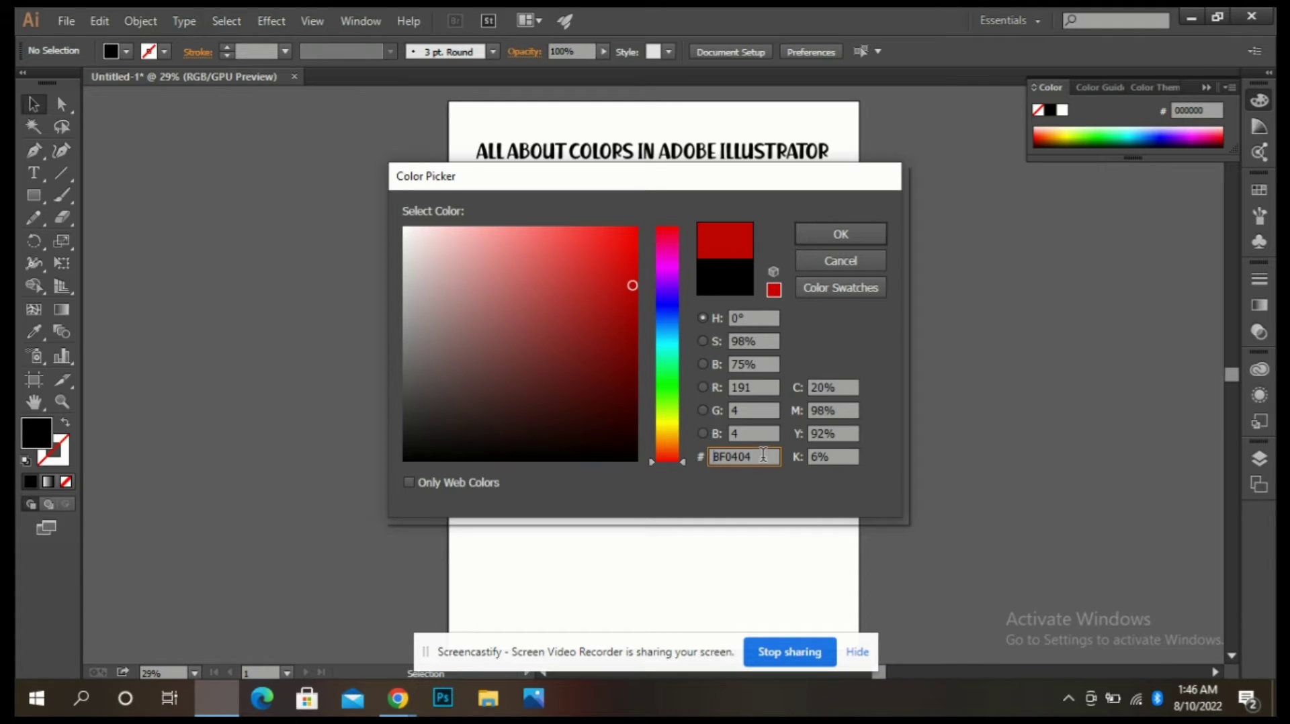
{"action": "left_click", "coordinate": [839, 237]}
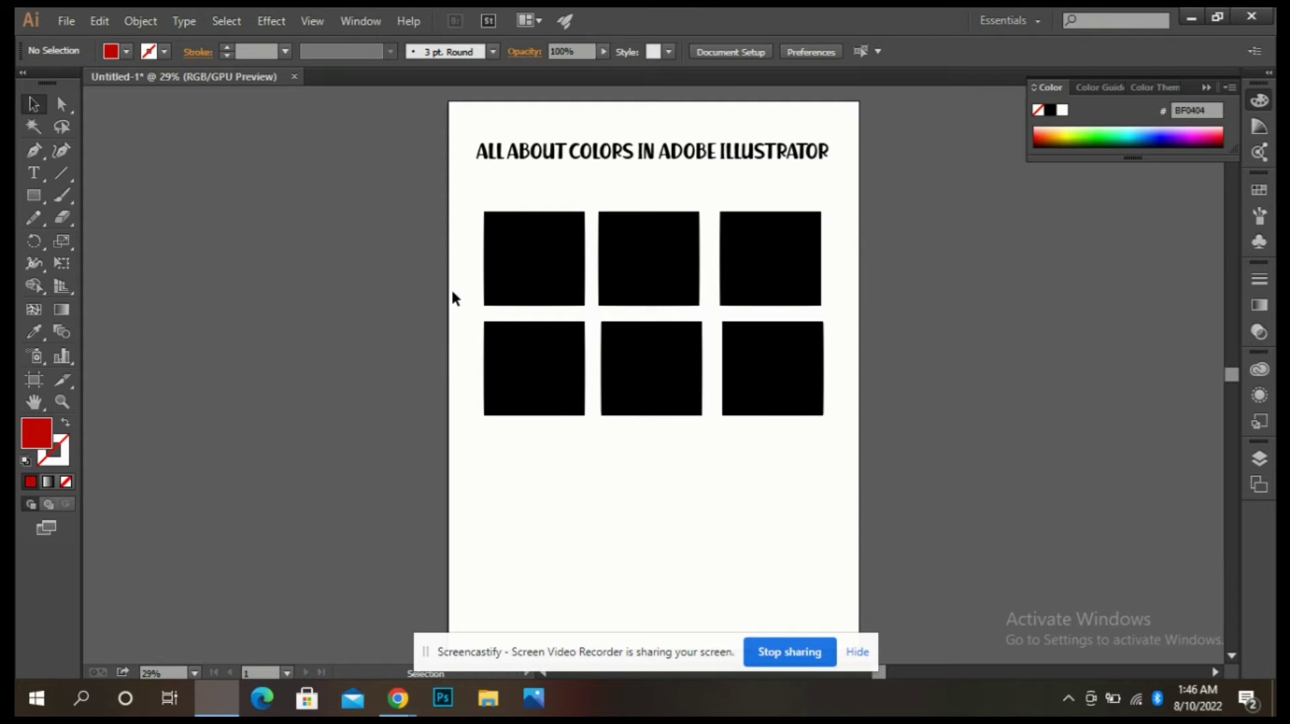
{"action": "double_click", "coordinate": [35, 434]}
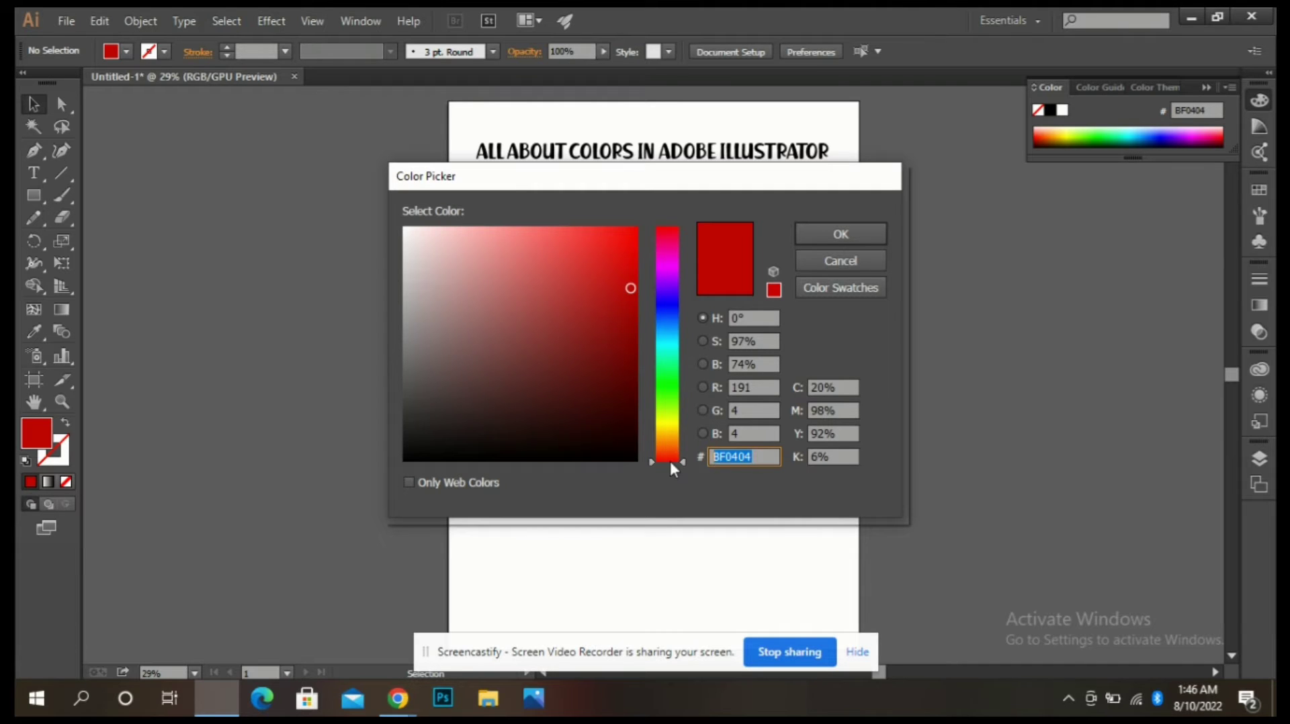
{"action": "left_click", "coordinate": [840, 234]}
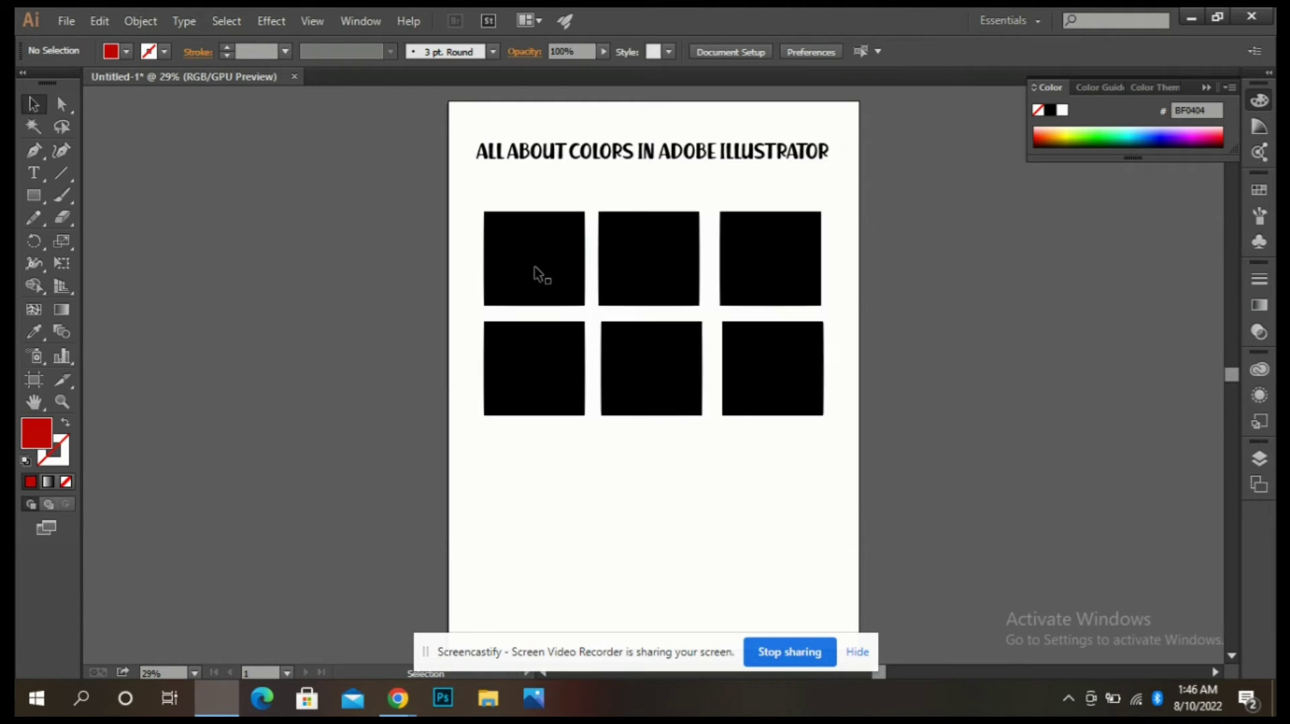
Step: Enter hex BF0404 in the Color panel for the selected top-left square, then deselect it
{"action": "left_click", "coordinate": [534, 268]}
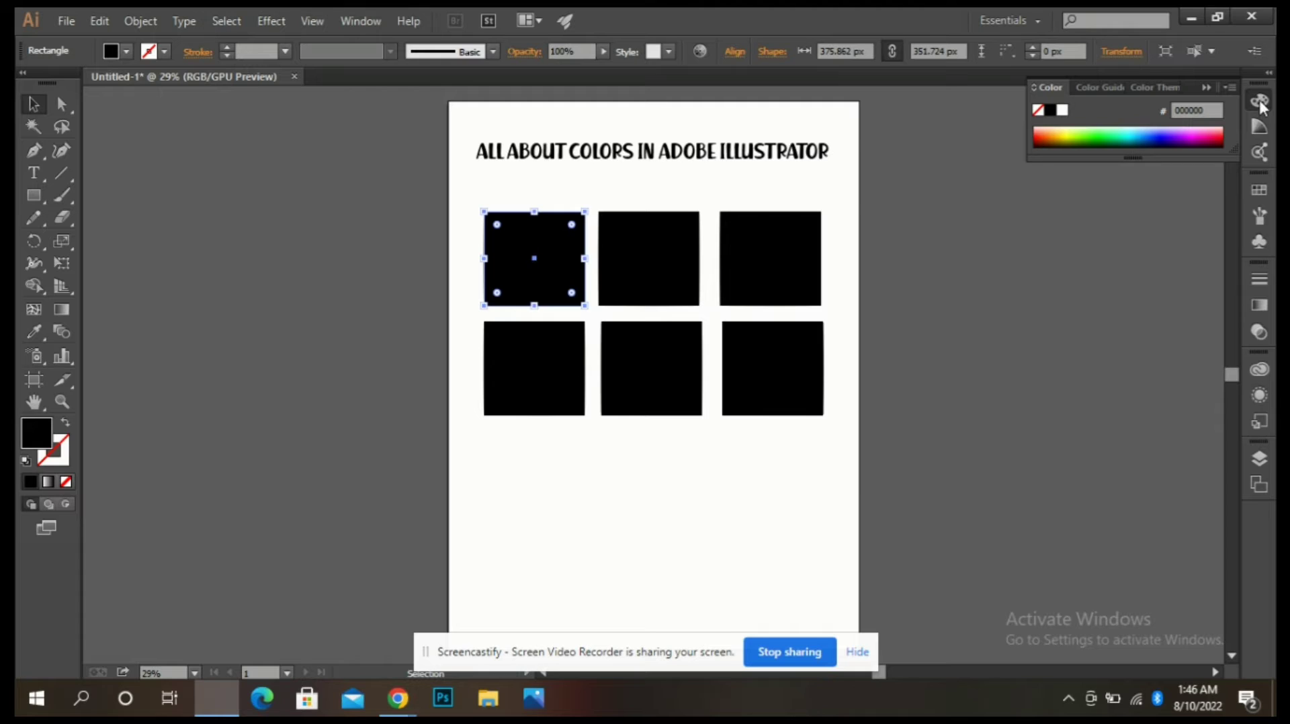
{"action": "left_click", "coordinate": [1215, 108]}
{"action": "type", "text": "BF0404"}
{"action": "key", "text": "Return"}
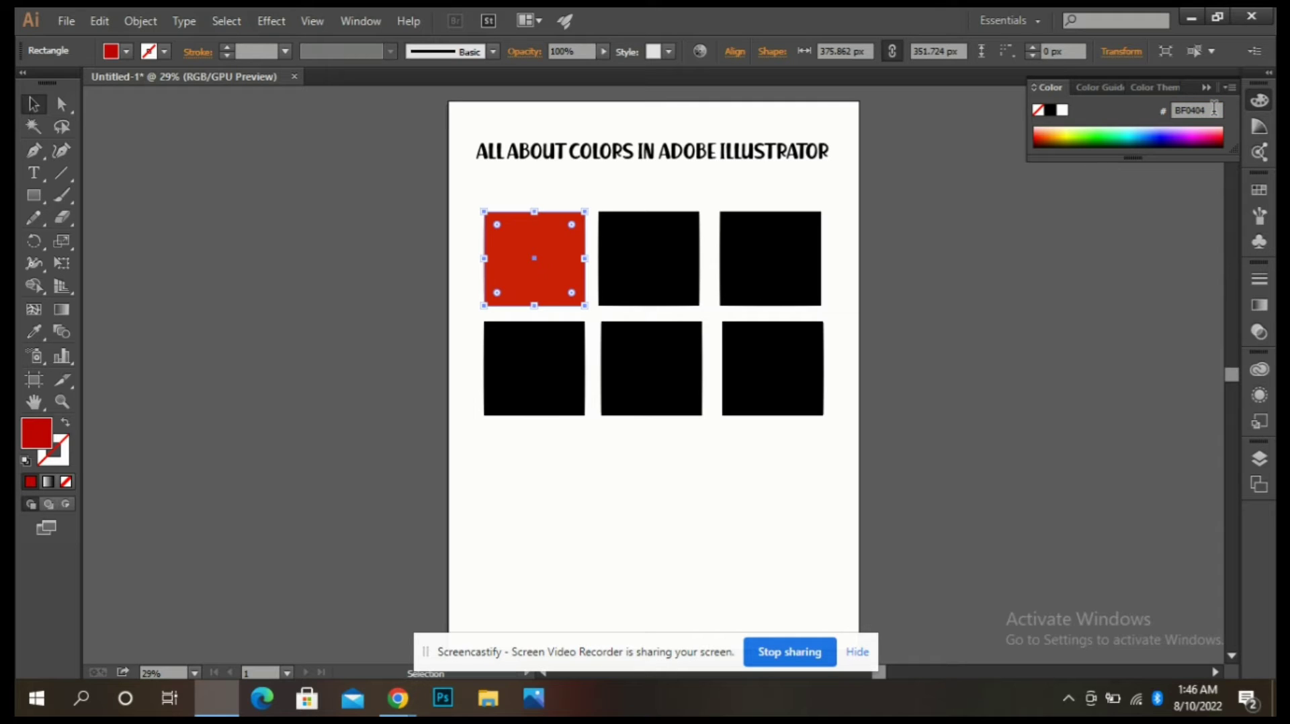
{"action": "left_click", "coordinate": [444, 410]}
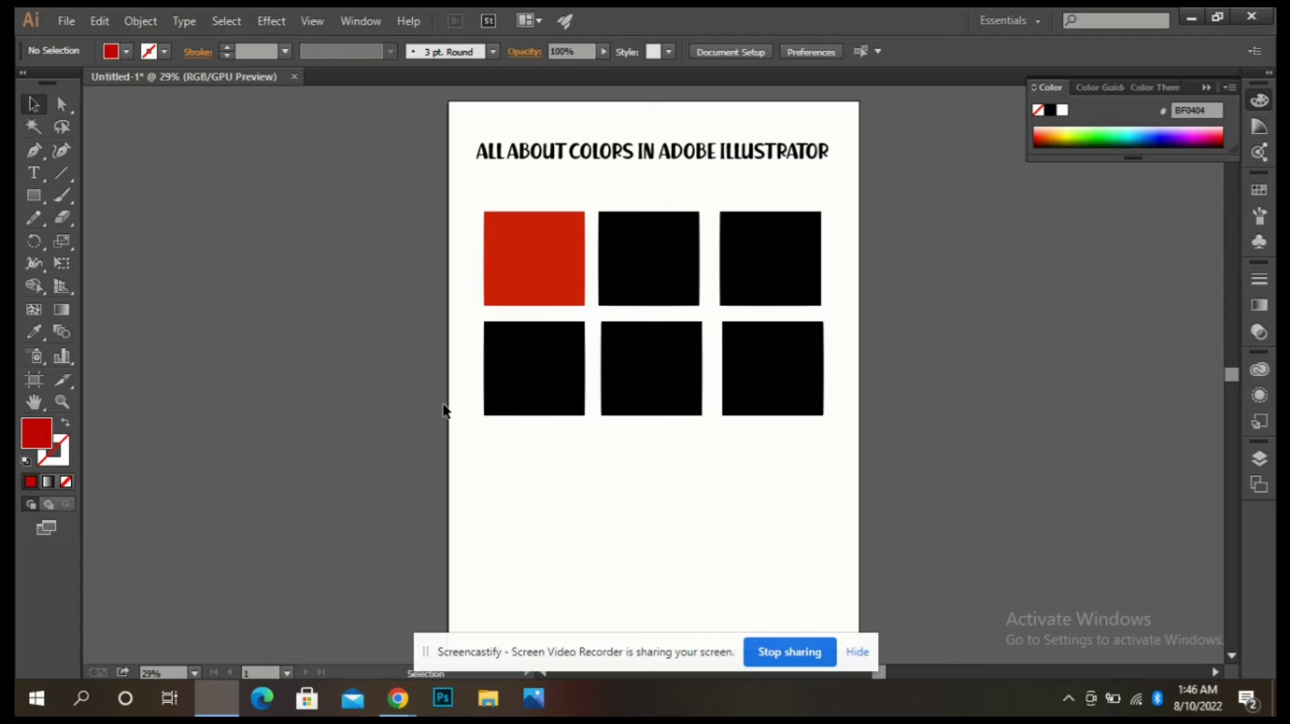
{"action": "left_click", "coordinate": [399, 696]}
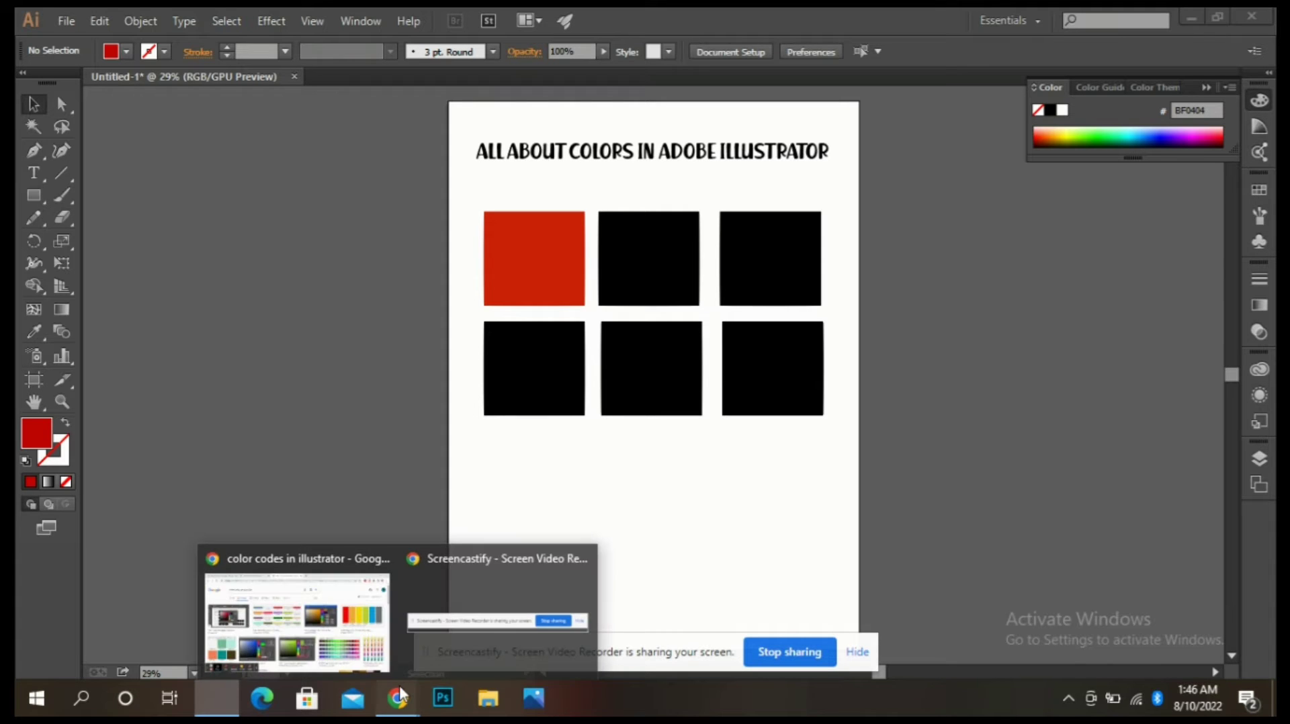
Step: Copy the Adobe Apps colour scheme image from Chrome's 'color codes in illustrator' image results
{"action": "left_click", "coordinate": [302, 622]}
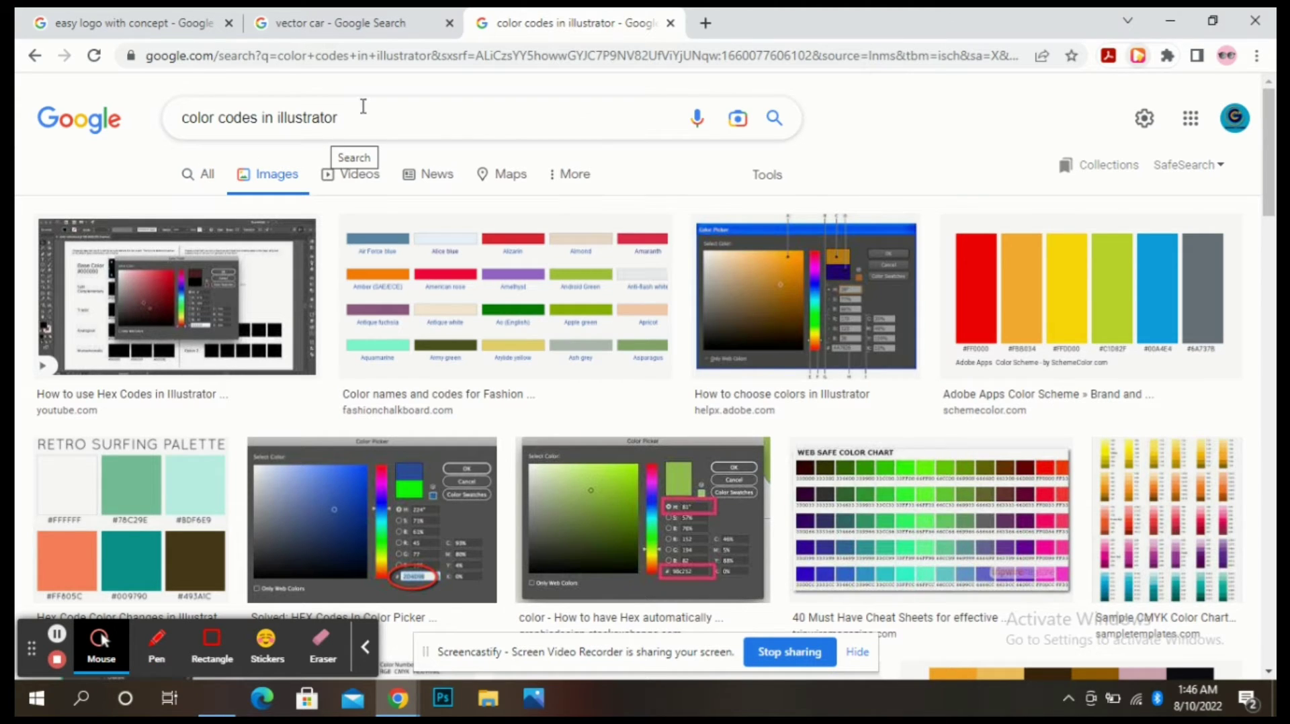
{"action": "left_click", "coordinate": [1039, 328]}
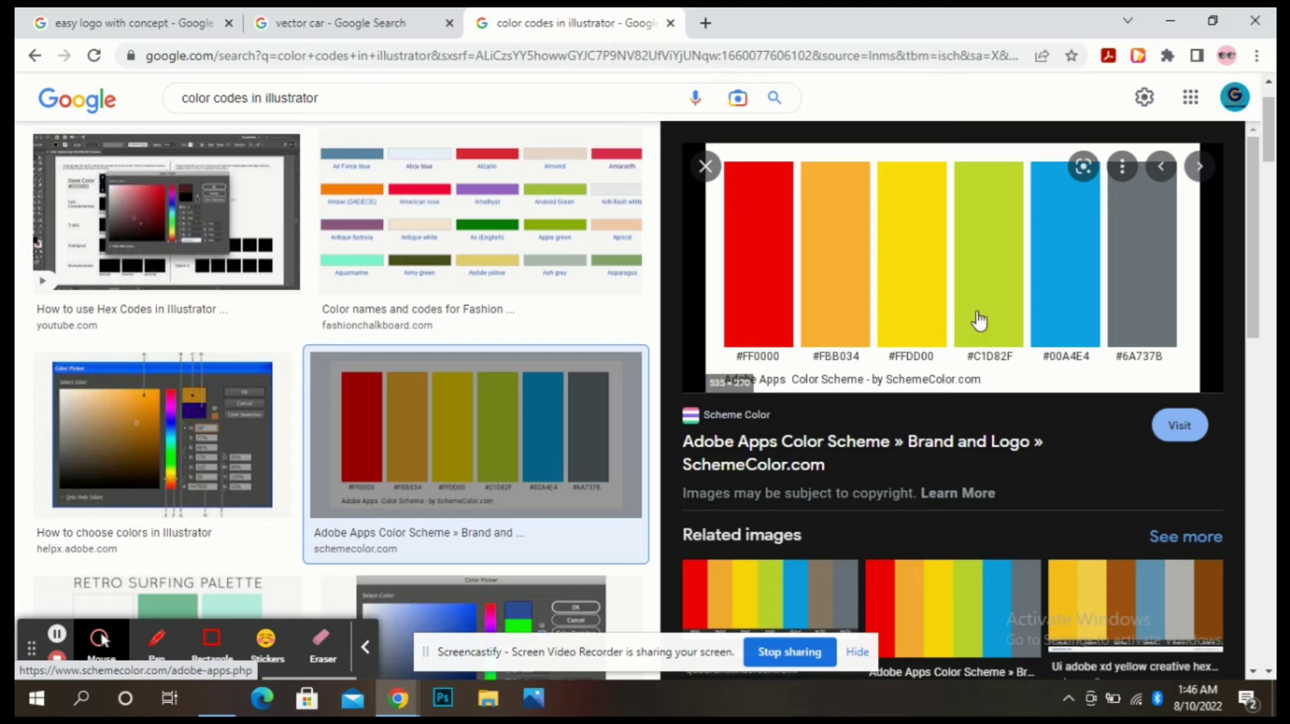
{"action": "right_click", "coordinate": [879, 241]}
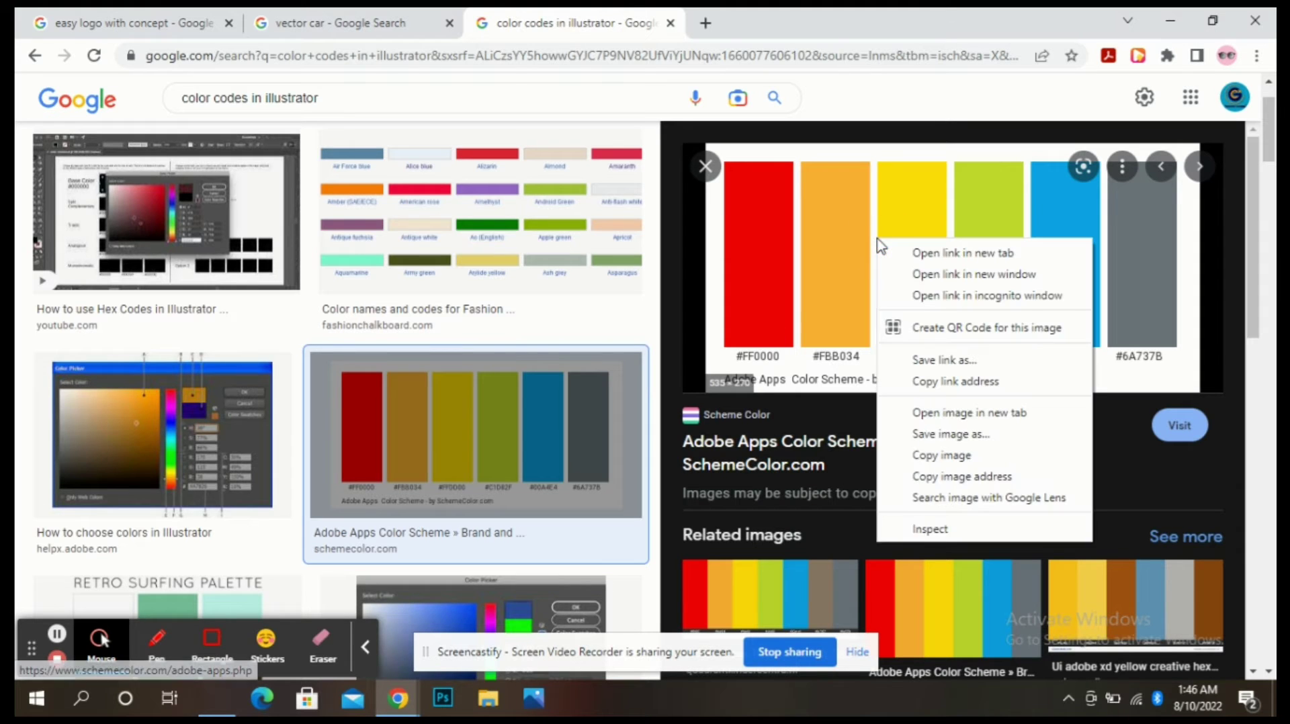
{"action": "left_click", "coordinate": [933, 455]}
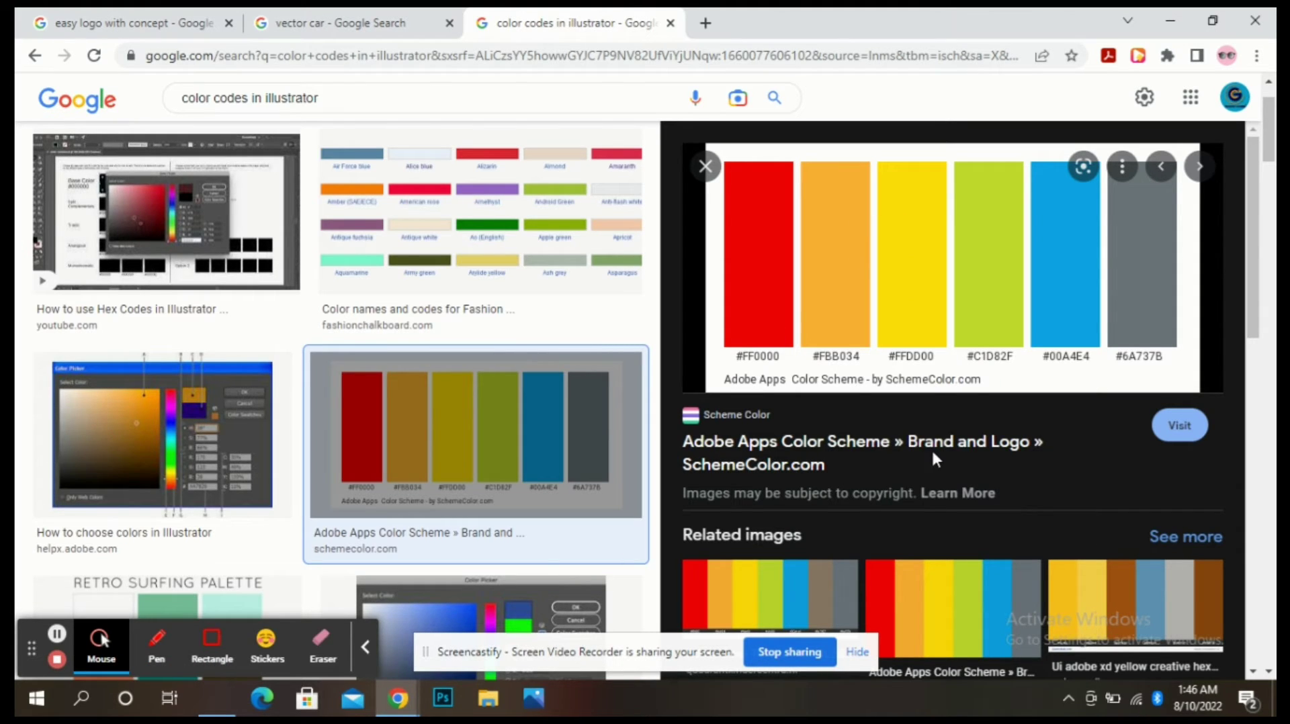
Step: Close the image preview and return to the Illustrator document
{"action": "left_click_drag", "start_coordinate": [1252, 251], "coordinate": [1272, 363]}
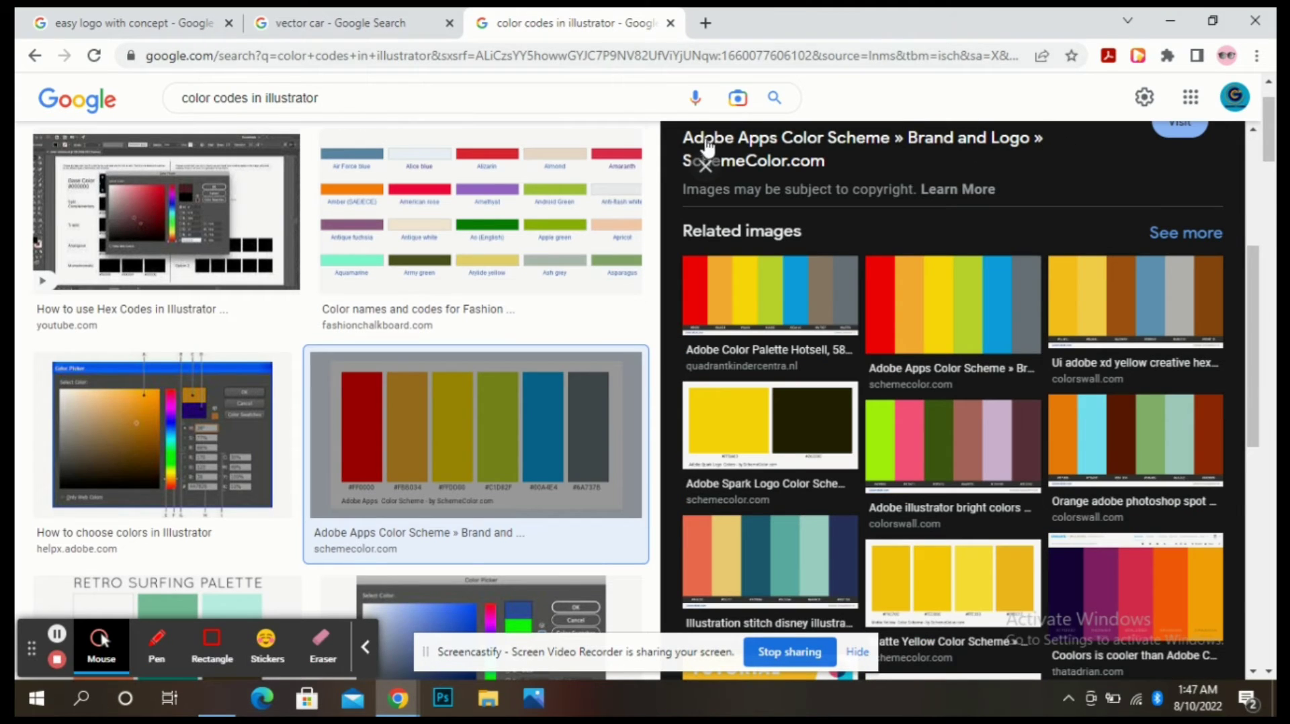
{"action": "left_click", "coordinate": [707, 173]}
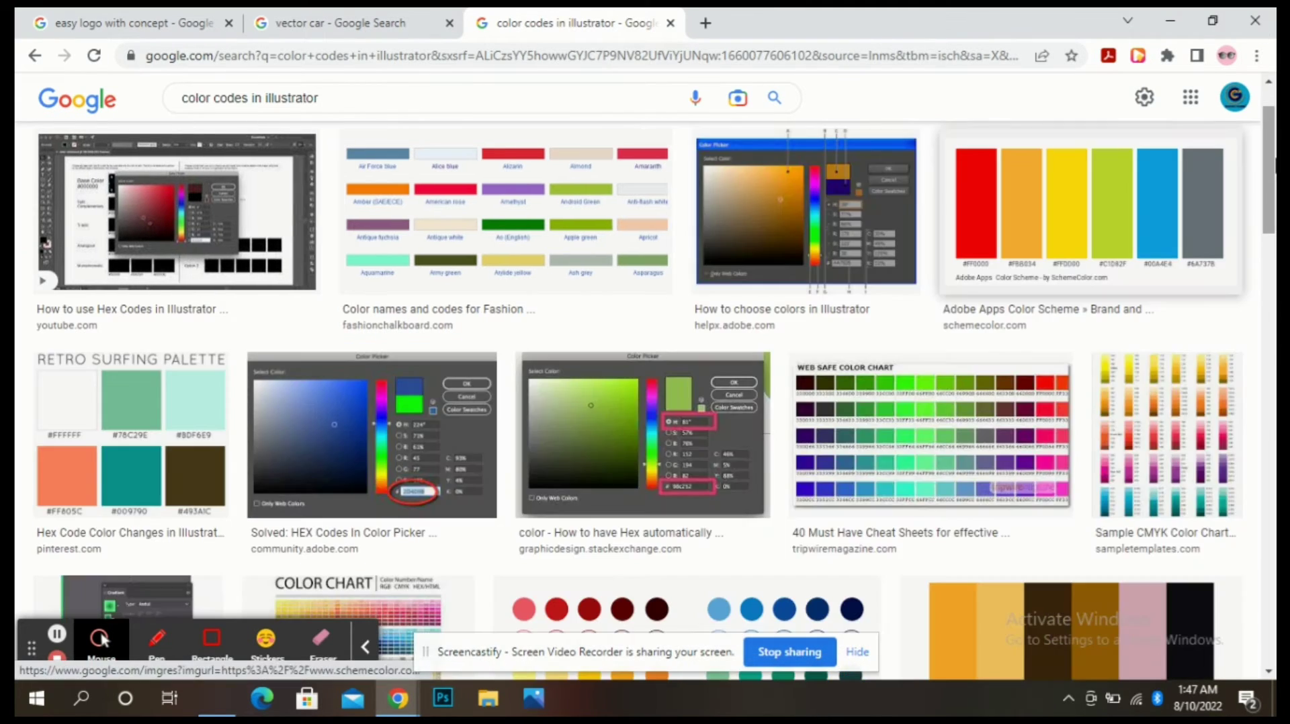
{"action": "left_click_drag", "start_coordinate": [1270, 158], "coordinate": [1273, 249]}
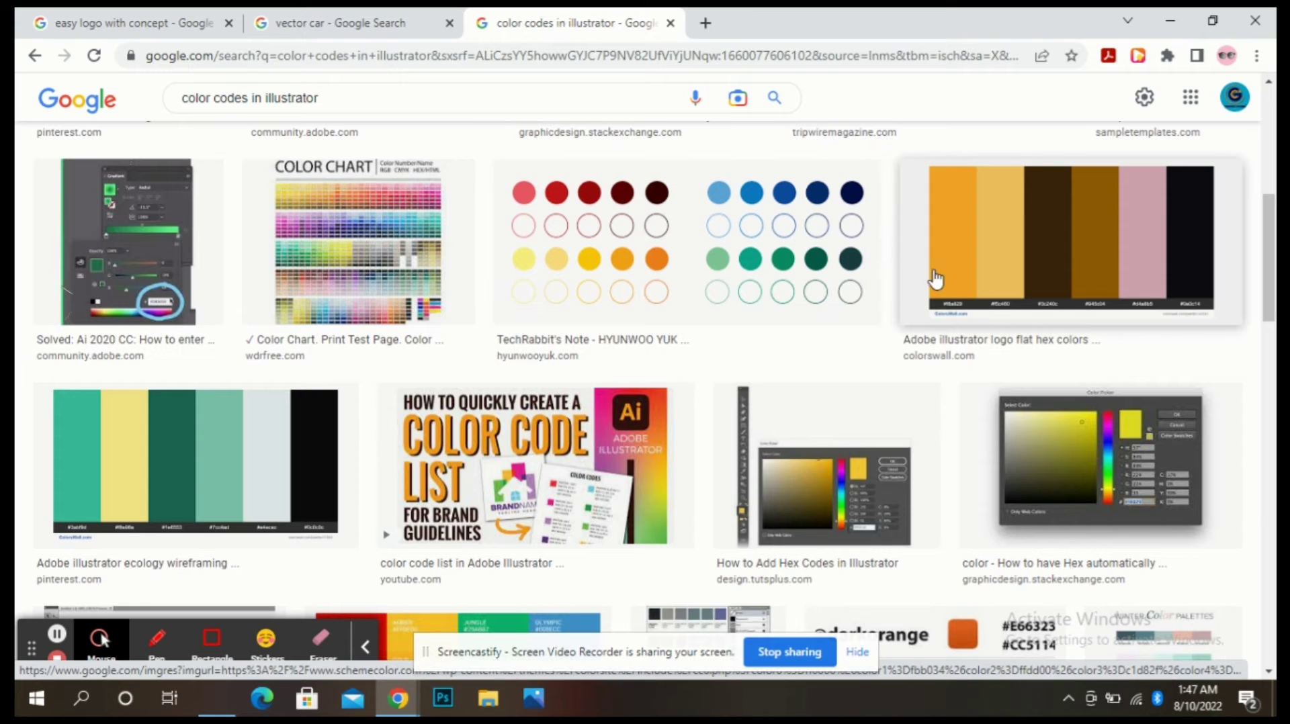
{"action": "left_click_drag", "start_coordinate": [1275, 259], "coordinate": [1274, 366]}
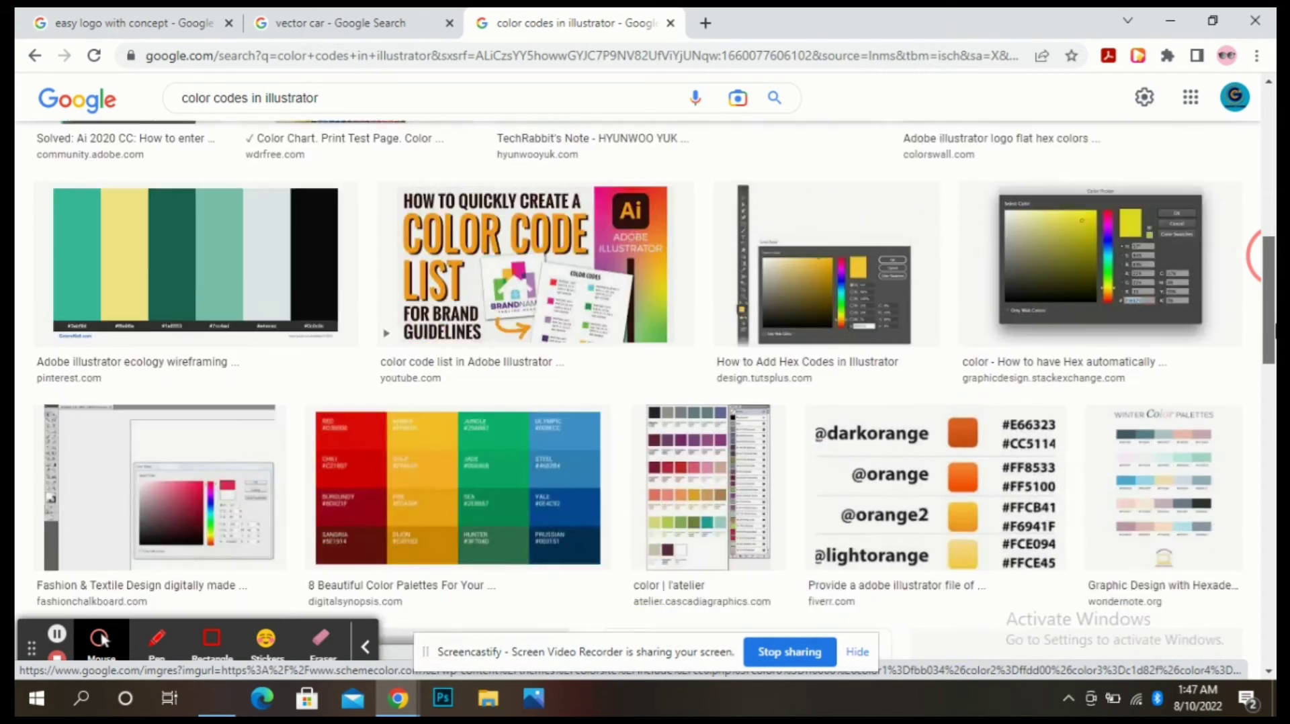
{"action": "scroll", "coordinate": [1275, 366], "scroll_direction": "up", "scroll_amount": 1}
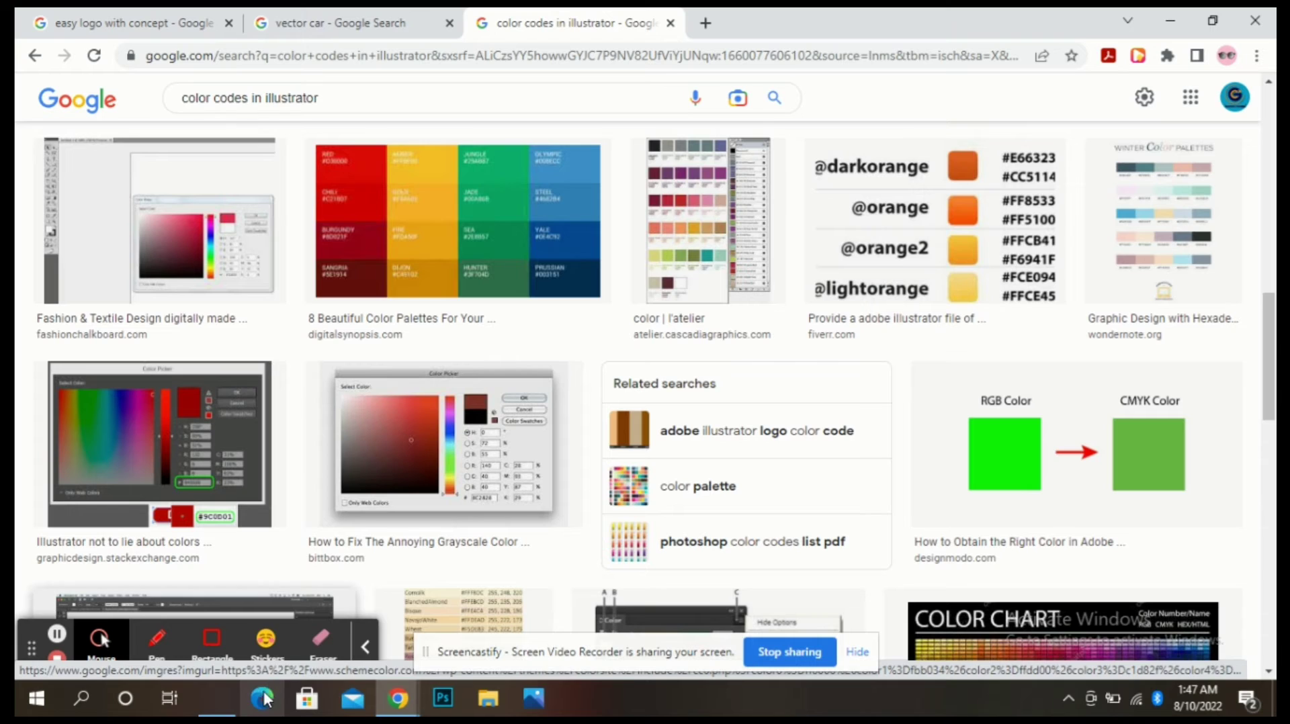
{"action": "left_click", "coordinate": [230, 698]}
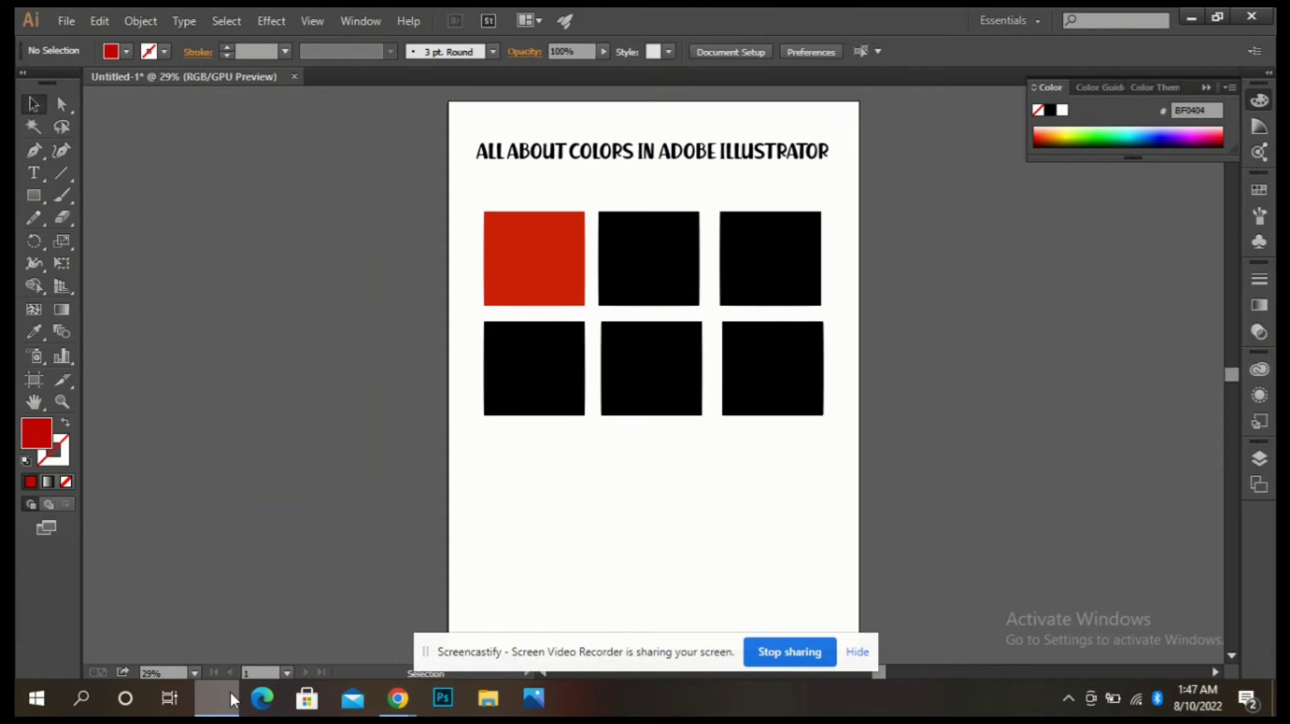
Step: Paste the palette image and move it onto the pasteboard at the artboard's upper left
{"action": "key", "text": "ctrl+v"}
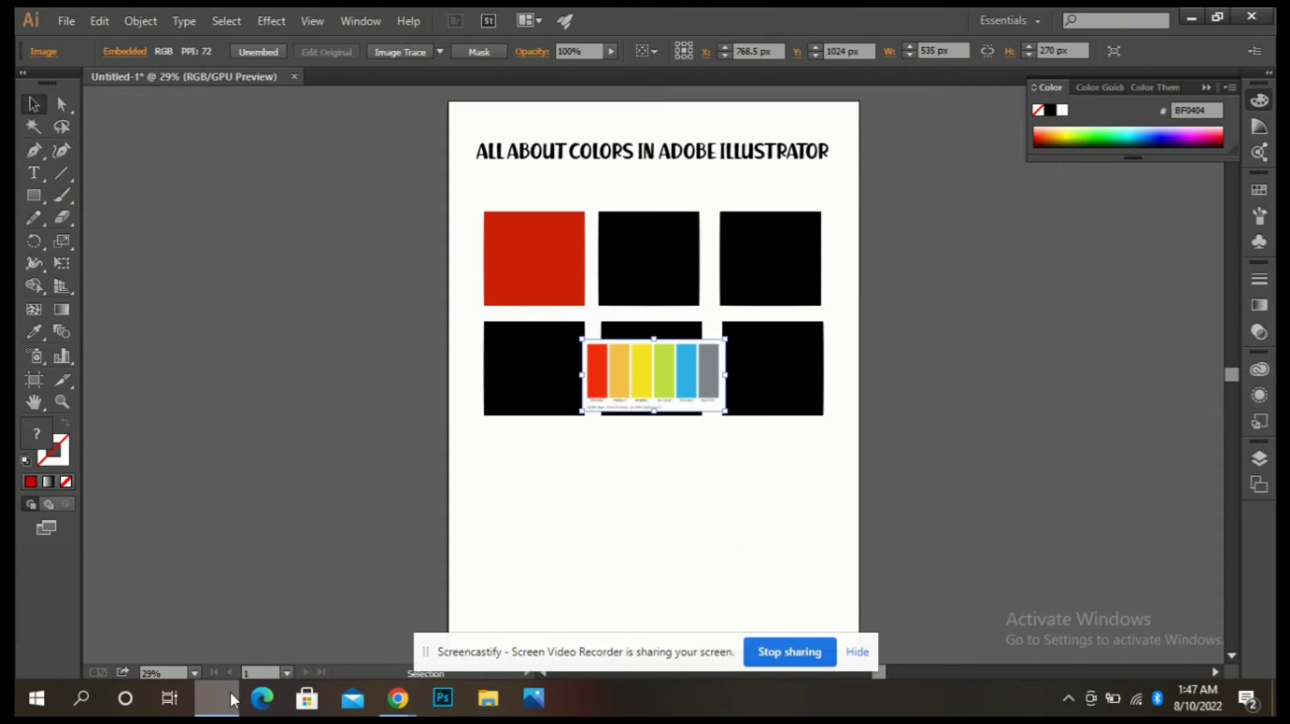
{"action": "left_click_drag", "start_coordinate": [604, 393], "coordinate": [249, 208]}
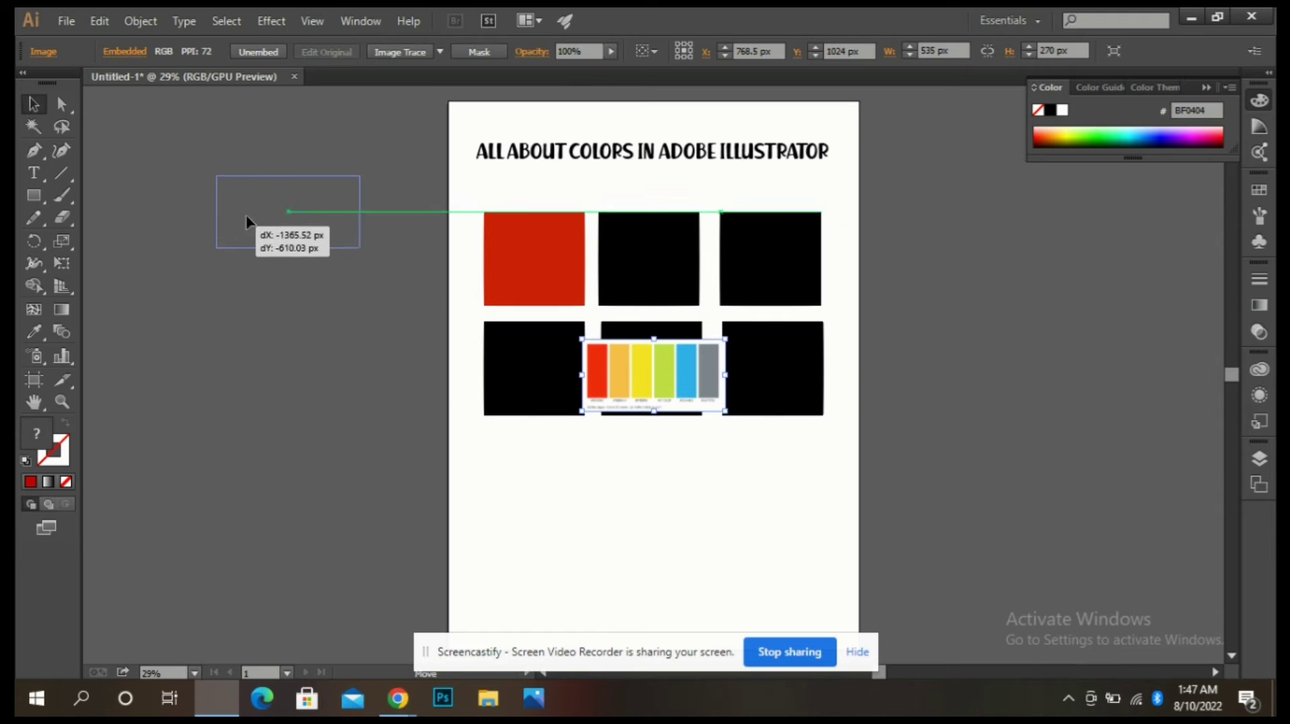
{"action": "left_click", "coordinate": [656, 251]}
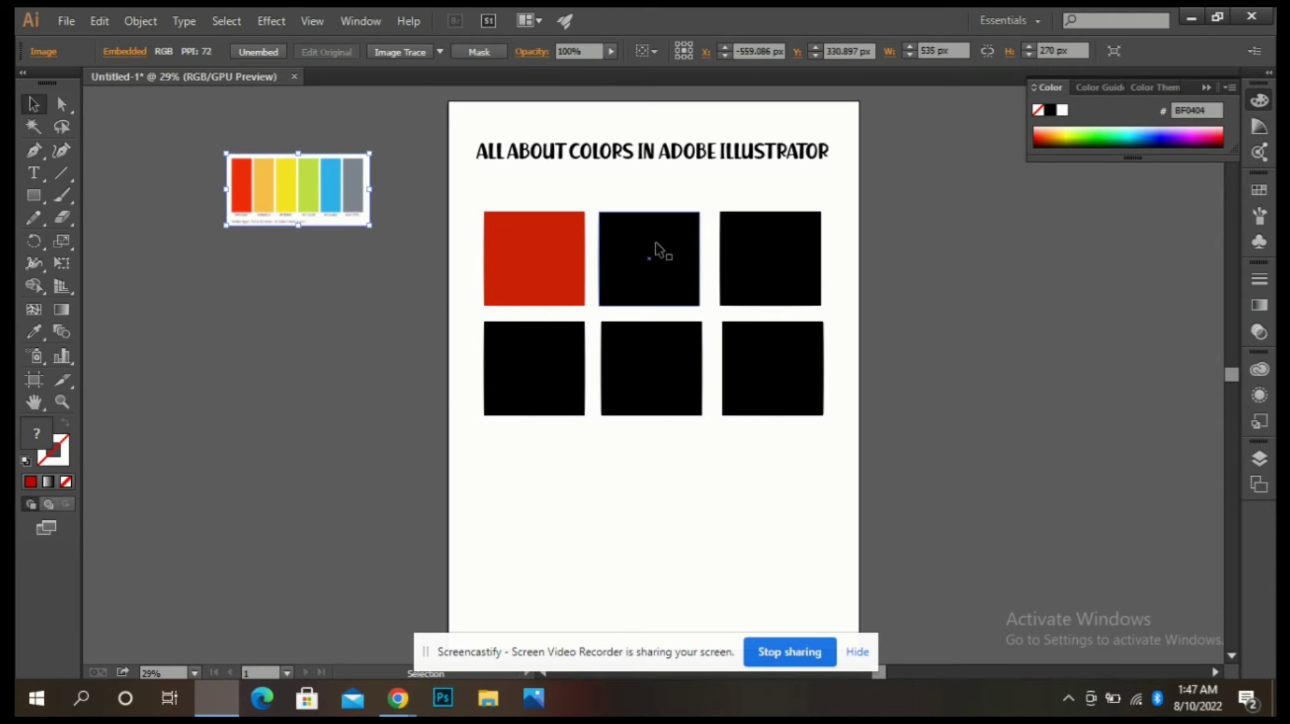
Step: Use the Eyedropper to fill the top-middle square with the palette's orange FBB034
{"action": "left_click", "coordinate": [35, 332]}
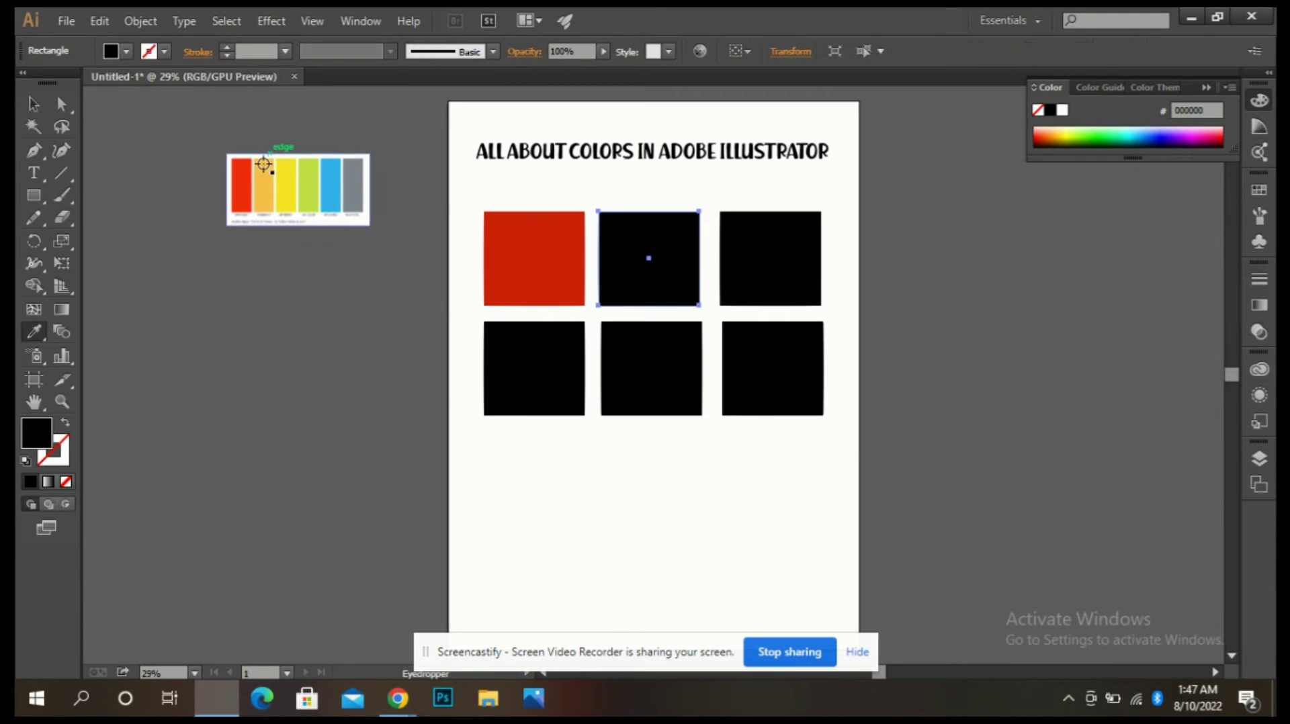
{"action": "left_click", "coordinate": [260, 176]}
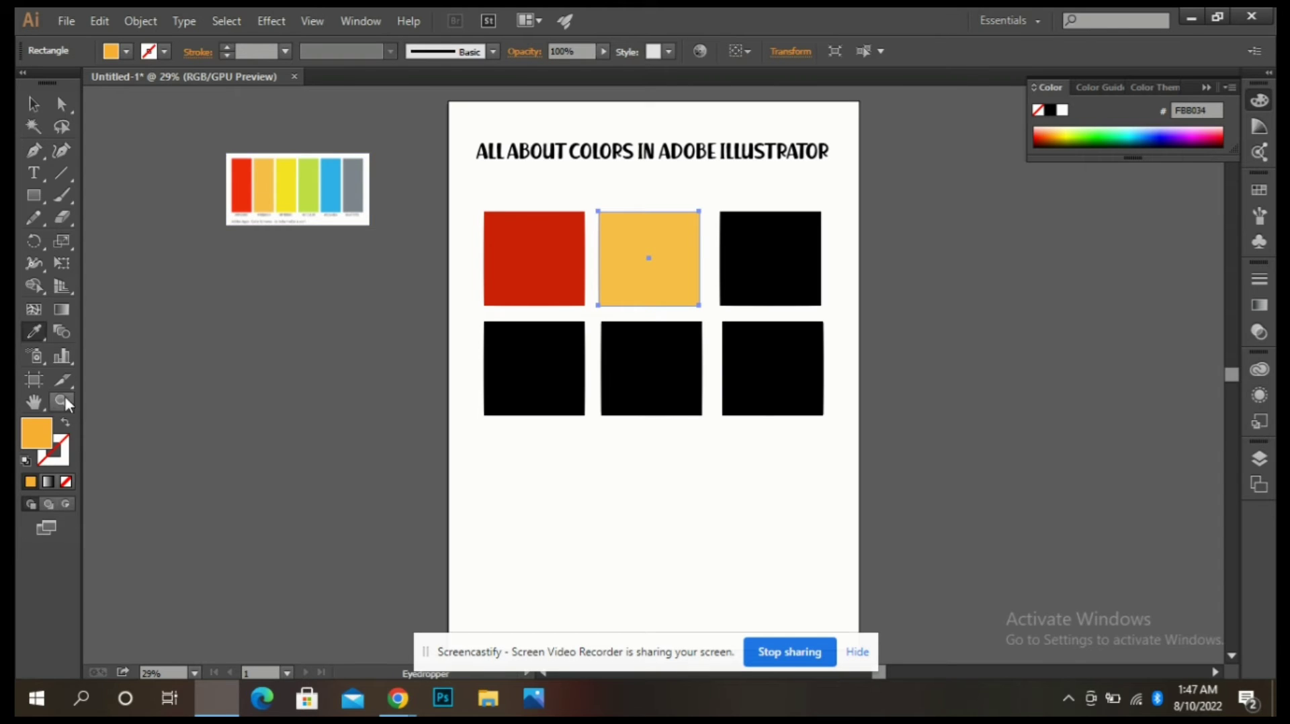
{"action": "double_click", "coordinate": [50, 436]}
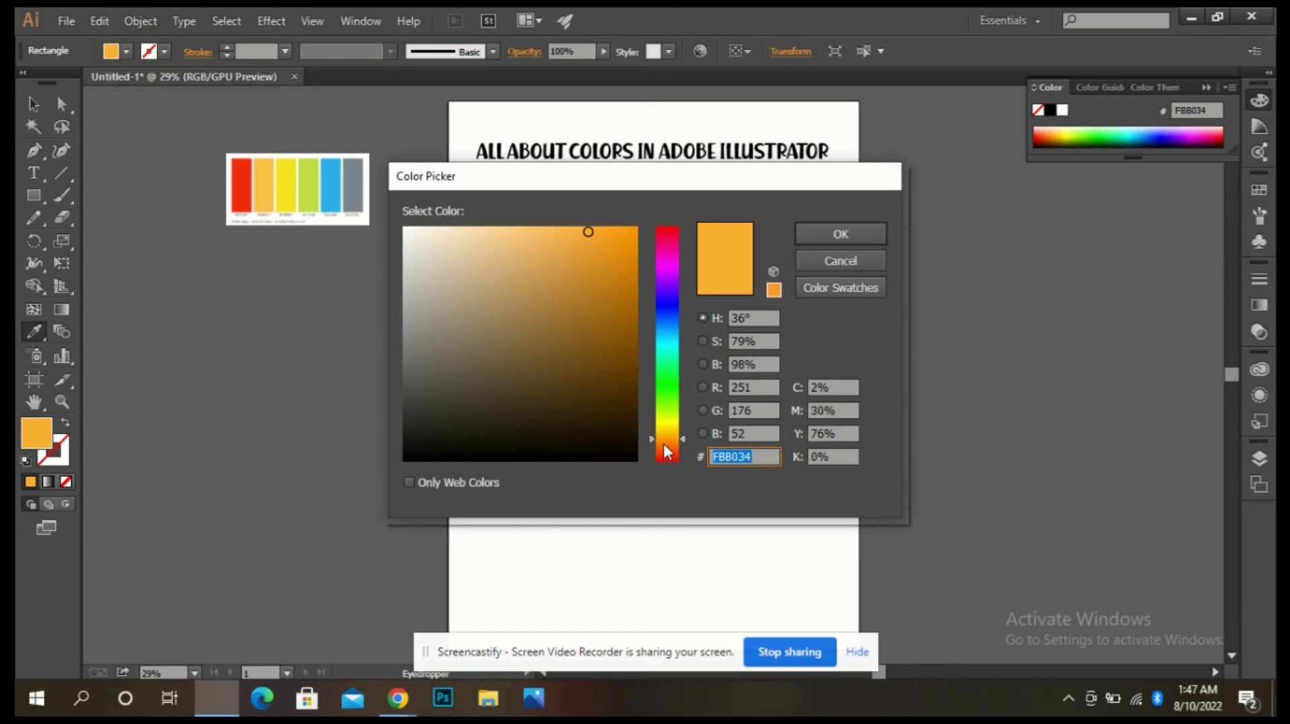
{"action": "left_click_drag", "start_coordinate": [667, 452], "coordinate": [675, 383]}
{"action": "left_click", "coordinate": [863, 259]}
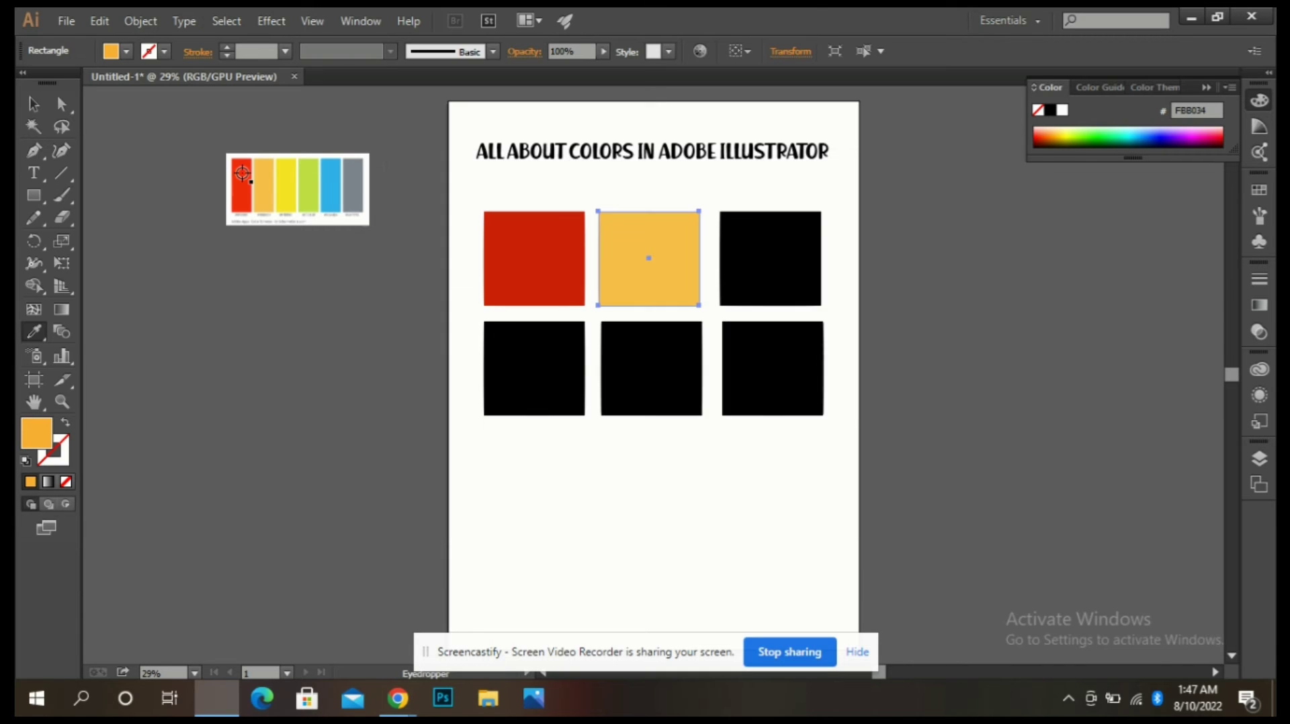
{"action": "left_click", "coordinate": [35, 102]}
{"action": "left_click", "coordinate": [243, 195]}
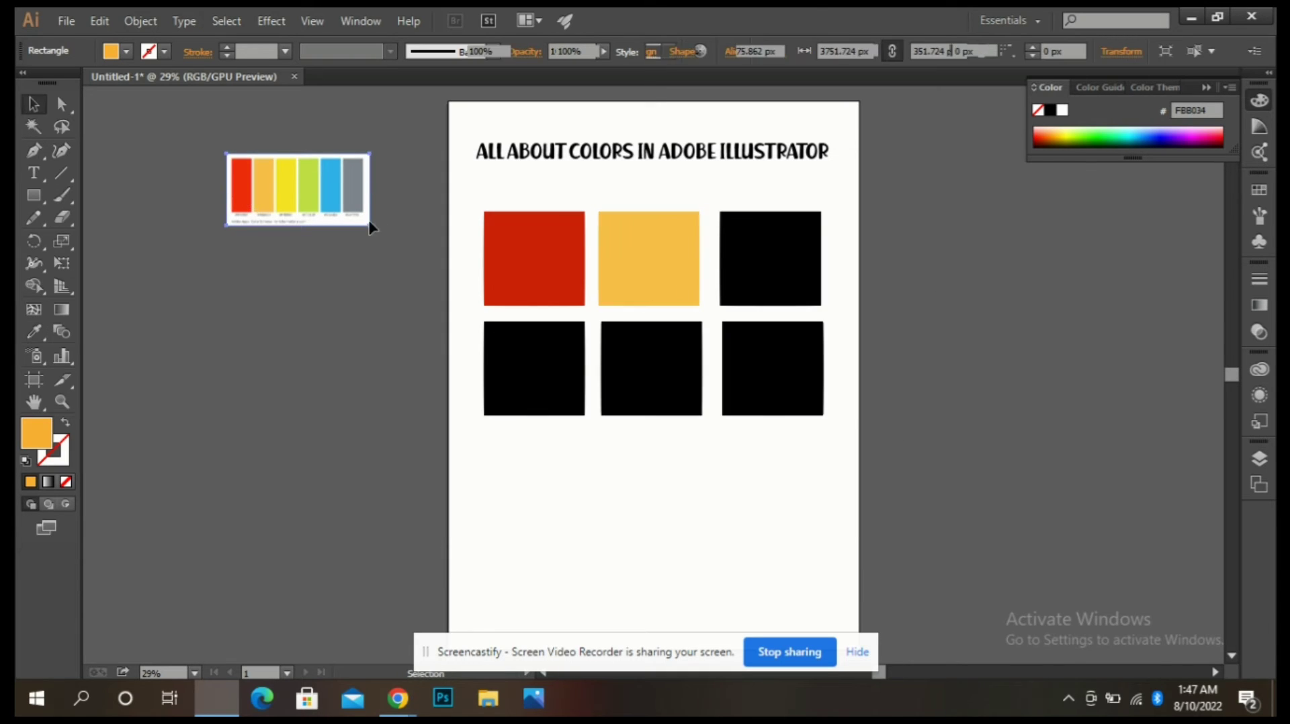
Step: Enlarge the palette image to about 1703 × 860 px and move it to the lower left
{"action": "left_click_drag", "start_coordinate": [369, 226], "coordinate": [682, 384]}
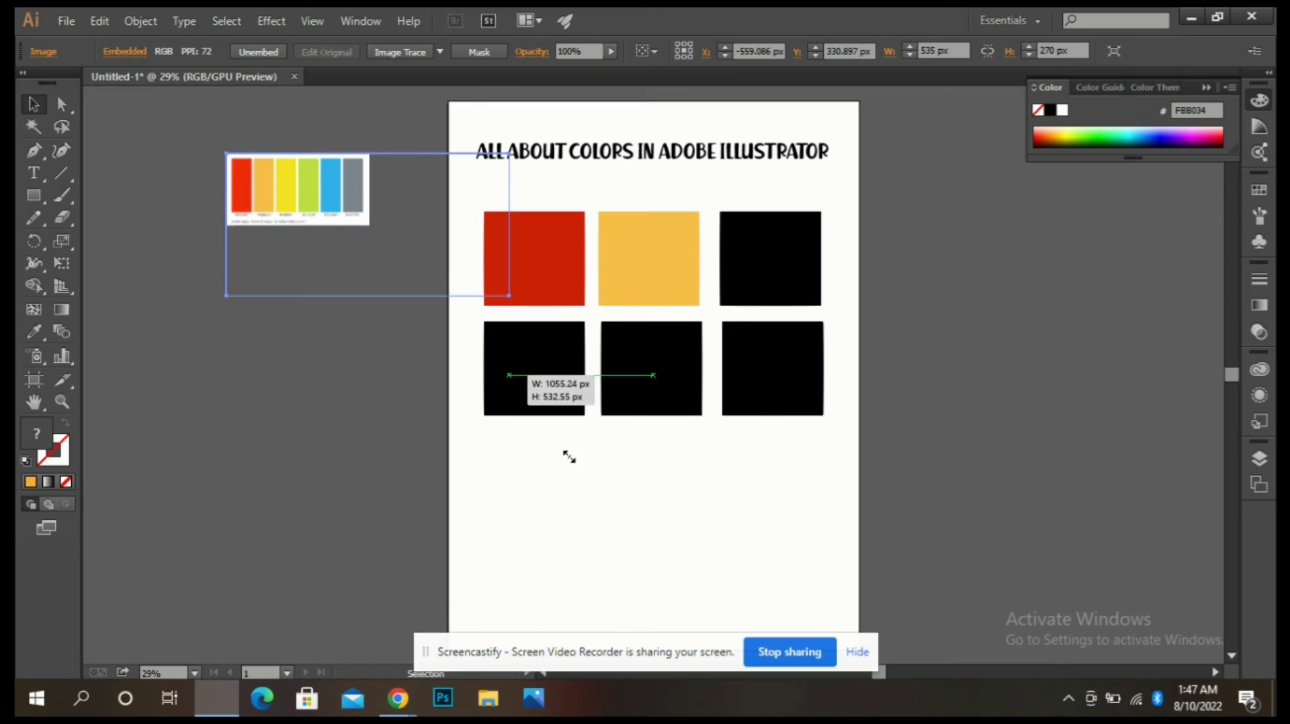
{"action": "mouse_move", "coordinate": [408, 288]}
{"action": "left_mouse_down"}
{"action": "mouse_move", "coordinate": [323, 535]}
{"action": "mouse_move", "coordinate": [276, 542]}
{"action": "left_mouse_up"}
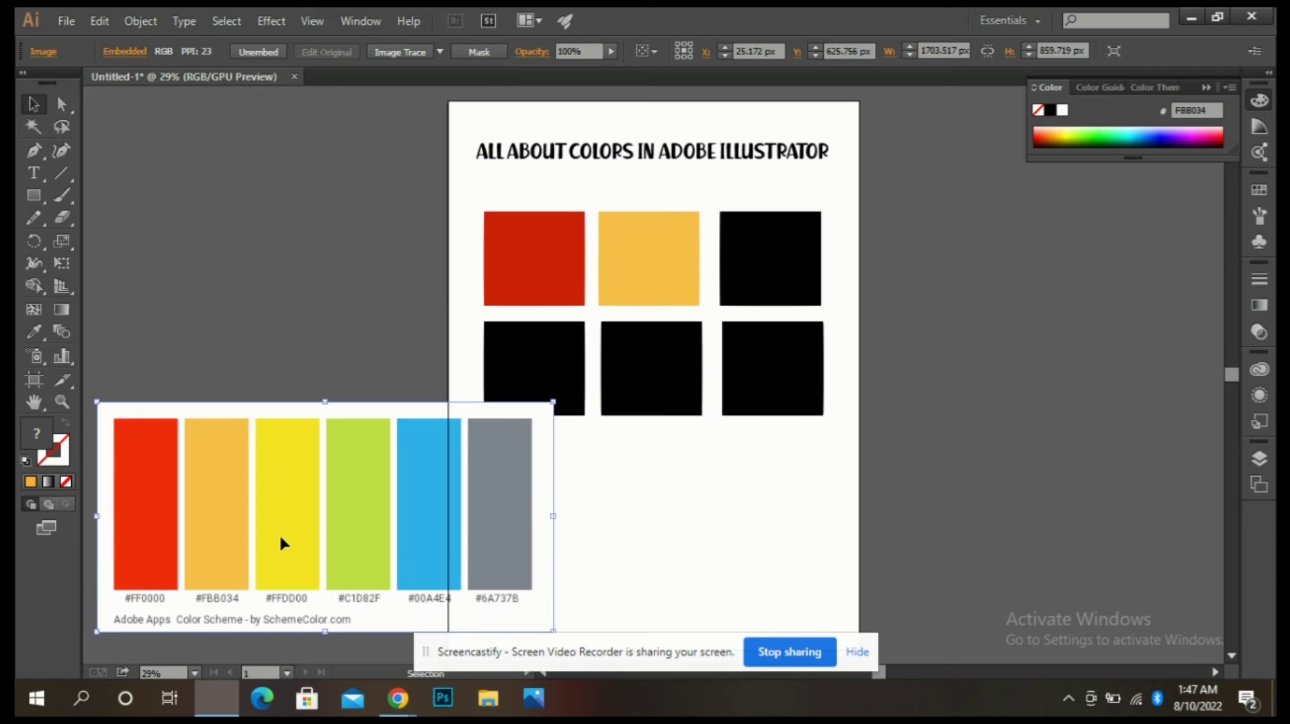
{"action": "left_click", "coordinate": [165, 333]}
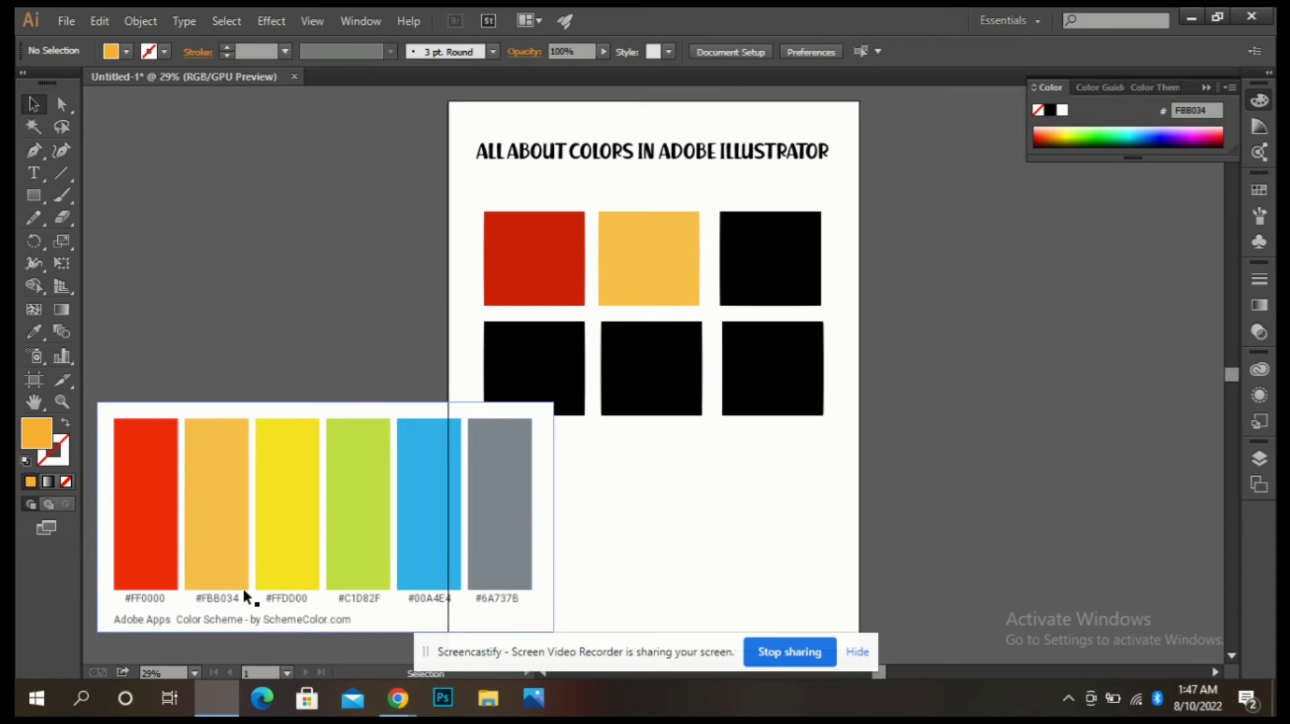
Step: Fill the top-right square with yellow FFDD00 via the Color Picker
{"action": "left_click", "coordinate": [802, 277]}
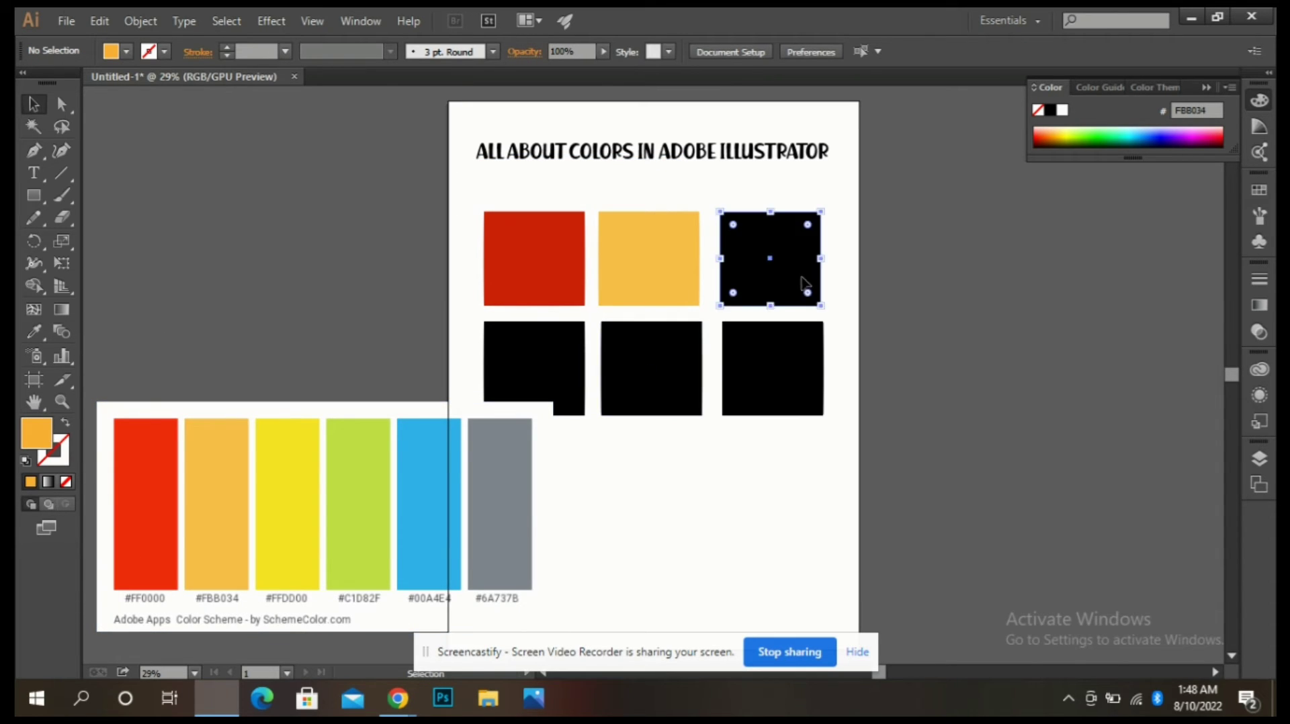
{"action": "double_click", "coordinate": [42, 427]}
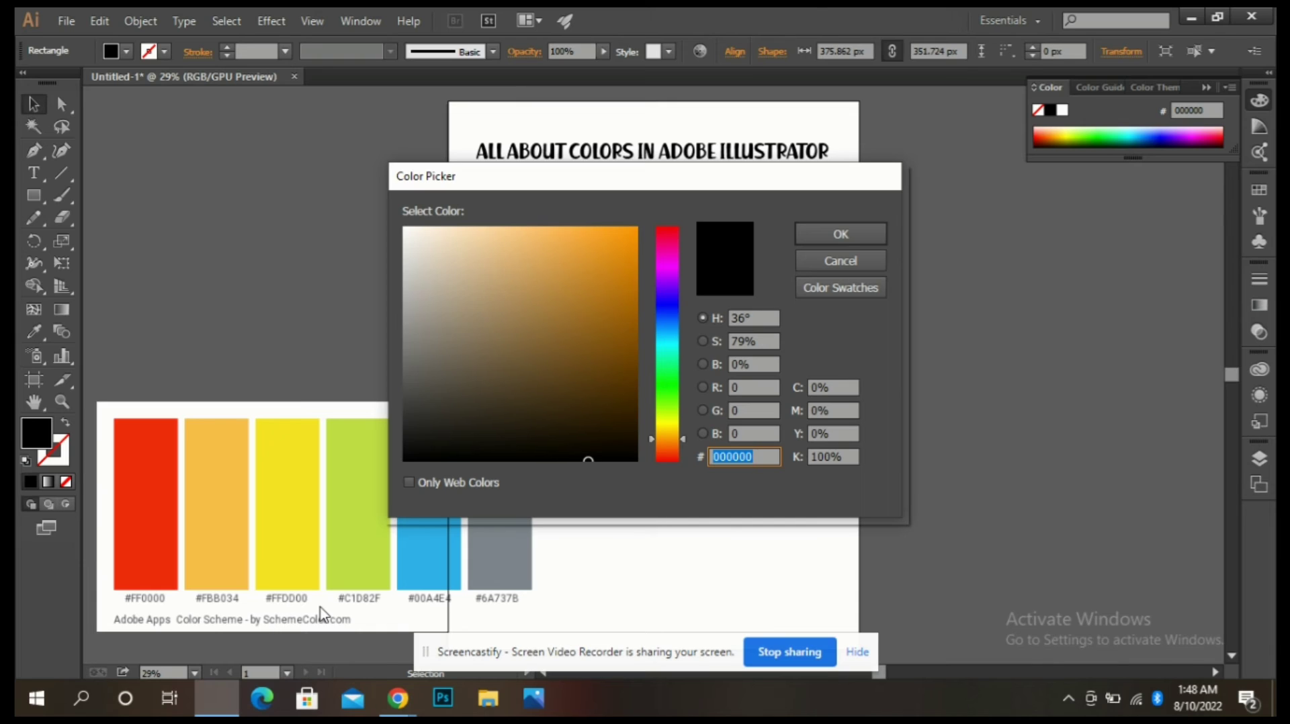
{"action": "type", "text": "FF"}
{"action": "type", "text": "D"}
{"action": "type", "text": "D00"}
{"action": "key", "text": "Return"}
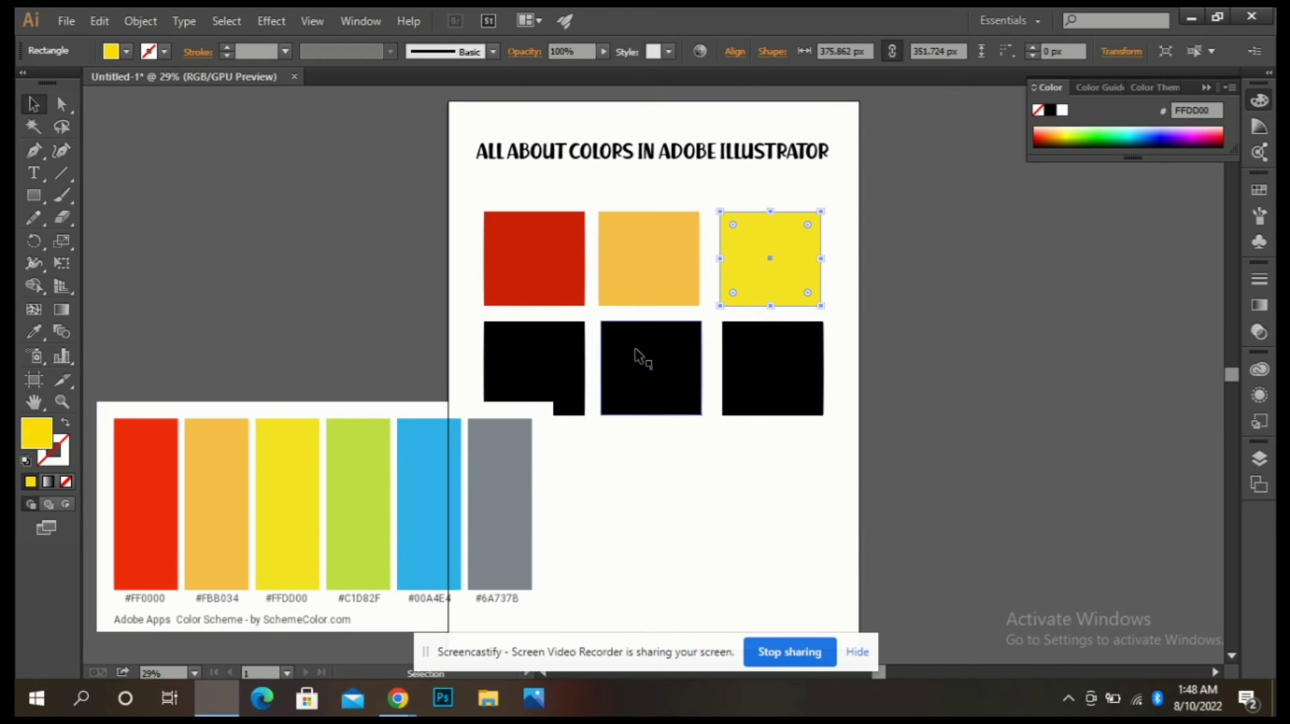
Step: Fill the bottom-left square with green C1D82F via the Color Picker
{"action": "left_click", "coordinate": [538, 368]}
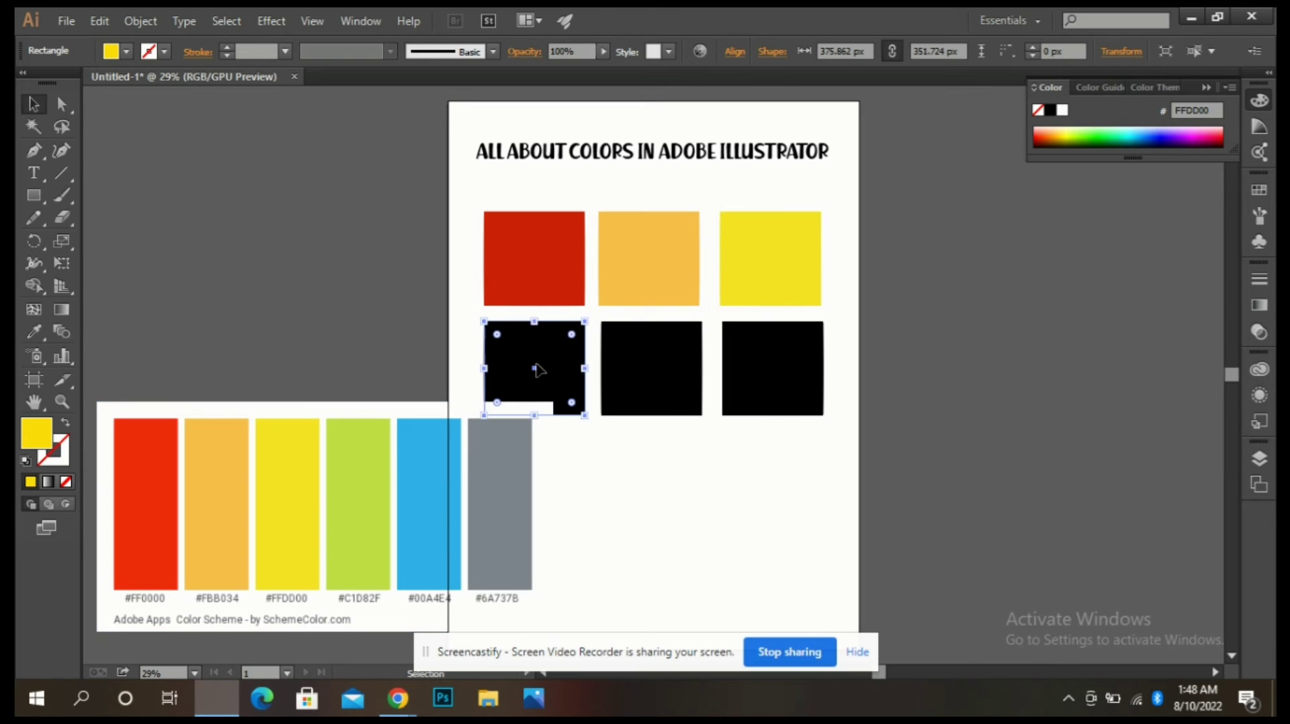
{"action": "double_click", "coordinate": [27, 443]}
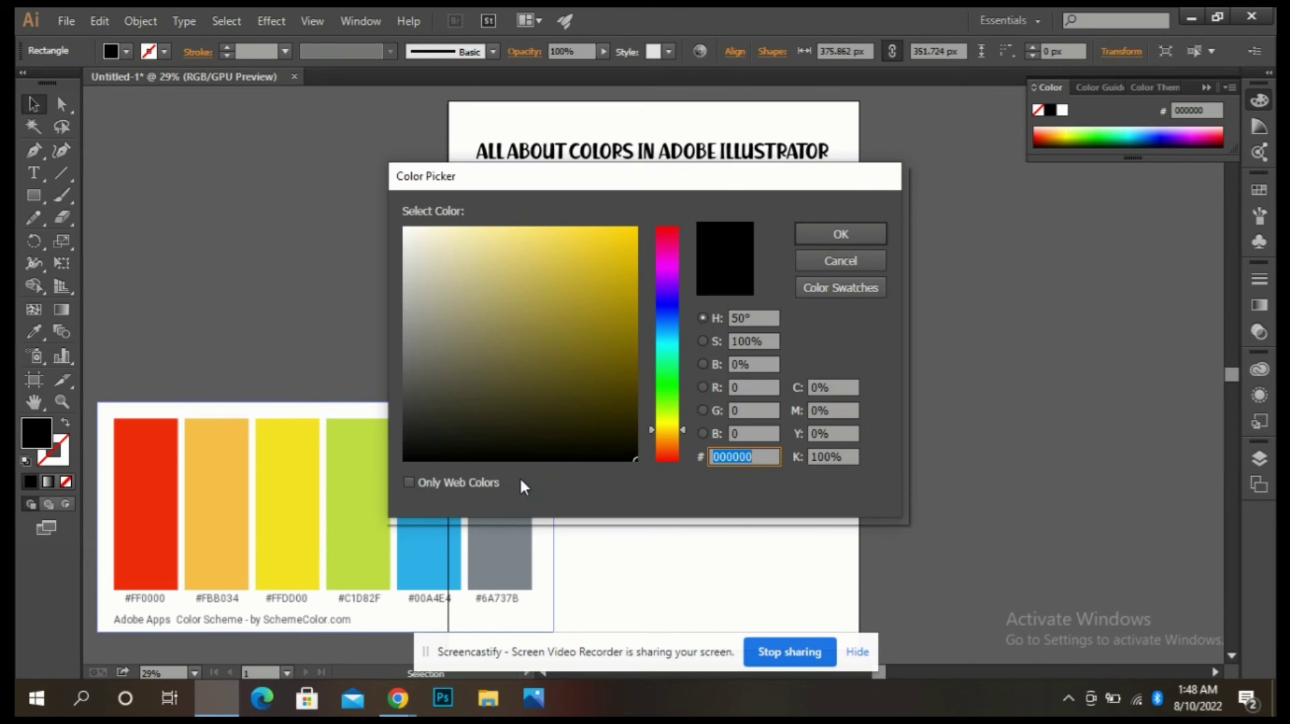
{"action": "type", "text": "C"}
{"action": "type", "text": "1D"}
{"action": "type", "text": "8"}
{"action": "type", "text": "2F"}
{"action": "left_click", "coordinate": [825, 236]}
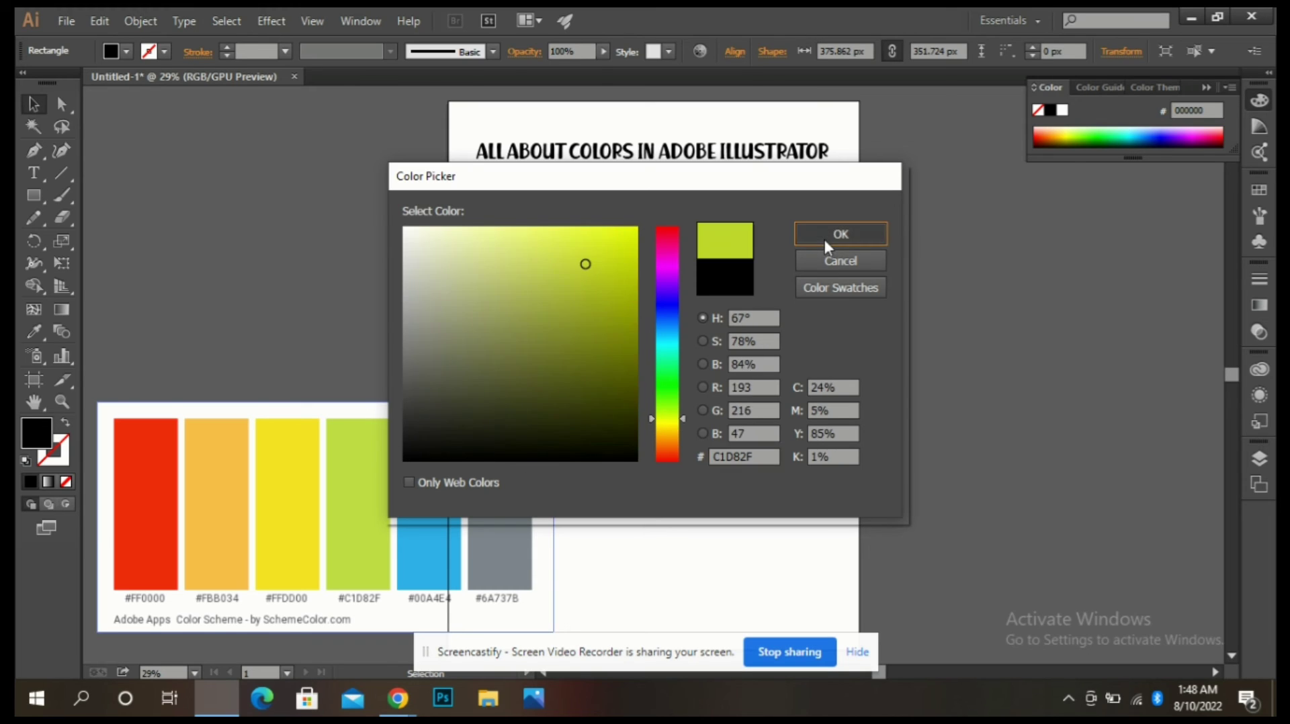
Step: Fill the bottom-middle square with blue #00A4E4
{"action": "left_click", "coordinate": [661, 382]}
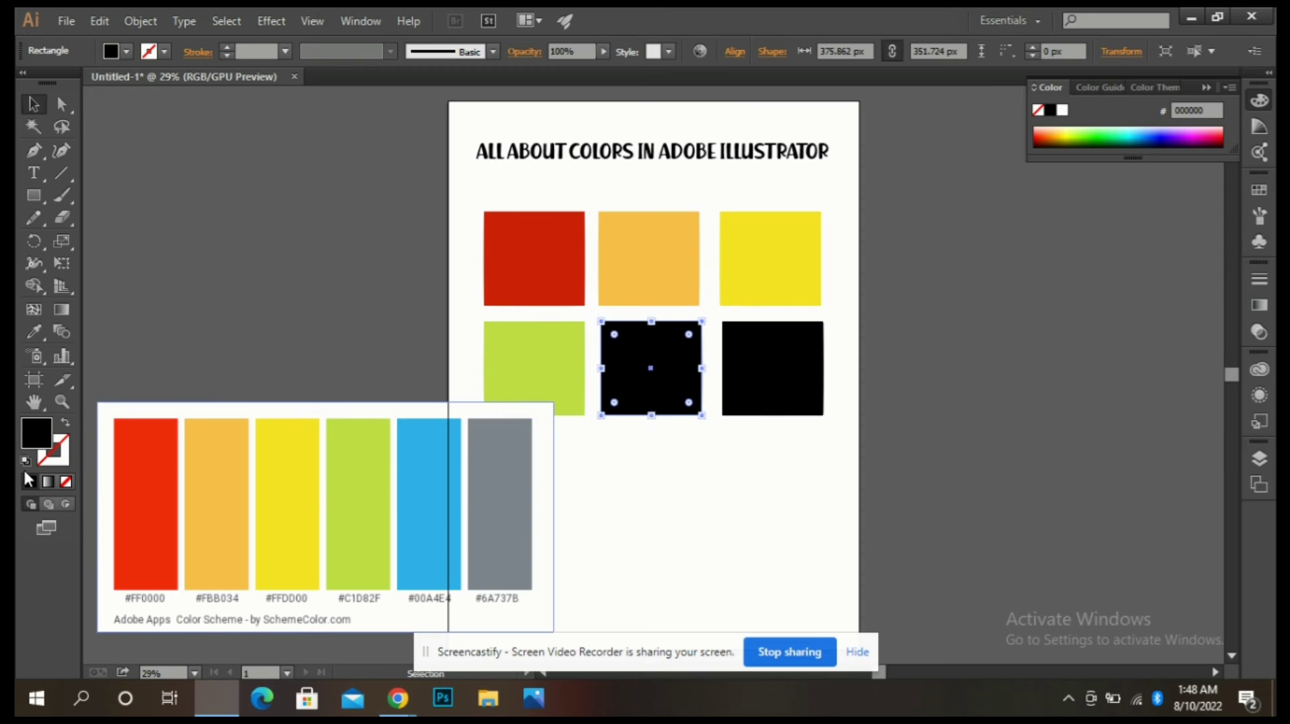
{"action": "double_click", "coordinate": [36, 432]}
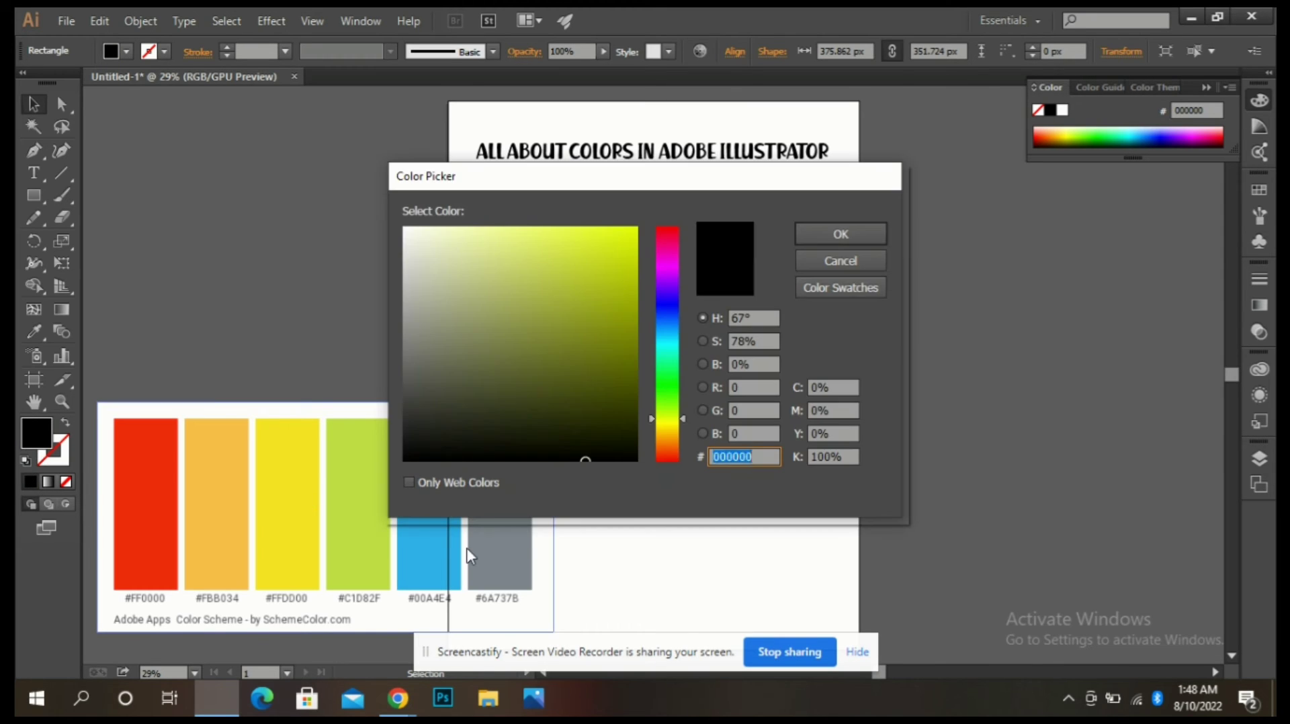
{"action": "type", "text": "00A"}
{"action": "type", "text": "4E"}
{"action": "type", "text": "4"}
{"action": "key", "text": "Return"}
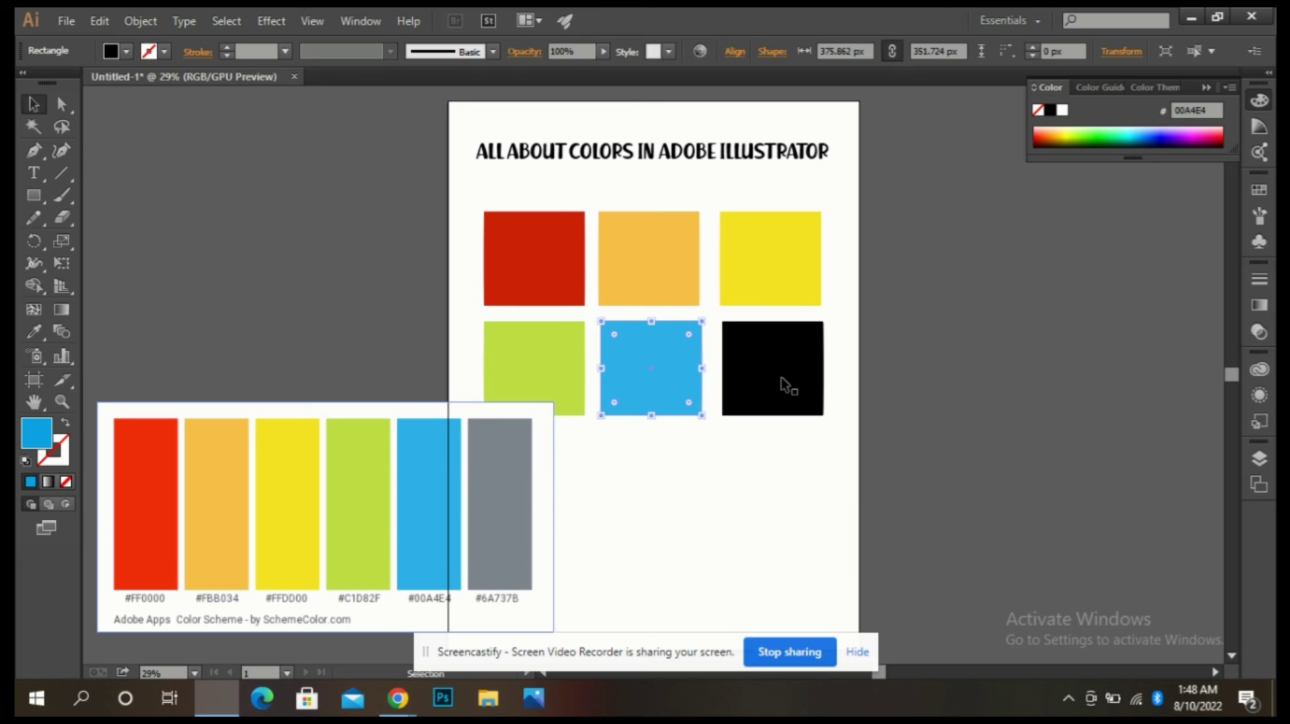
Step: Fill the bottom-right square with gray #6A737B and delete the palette image
{"action": "left_click", "coordinate": [781, 377]}
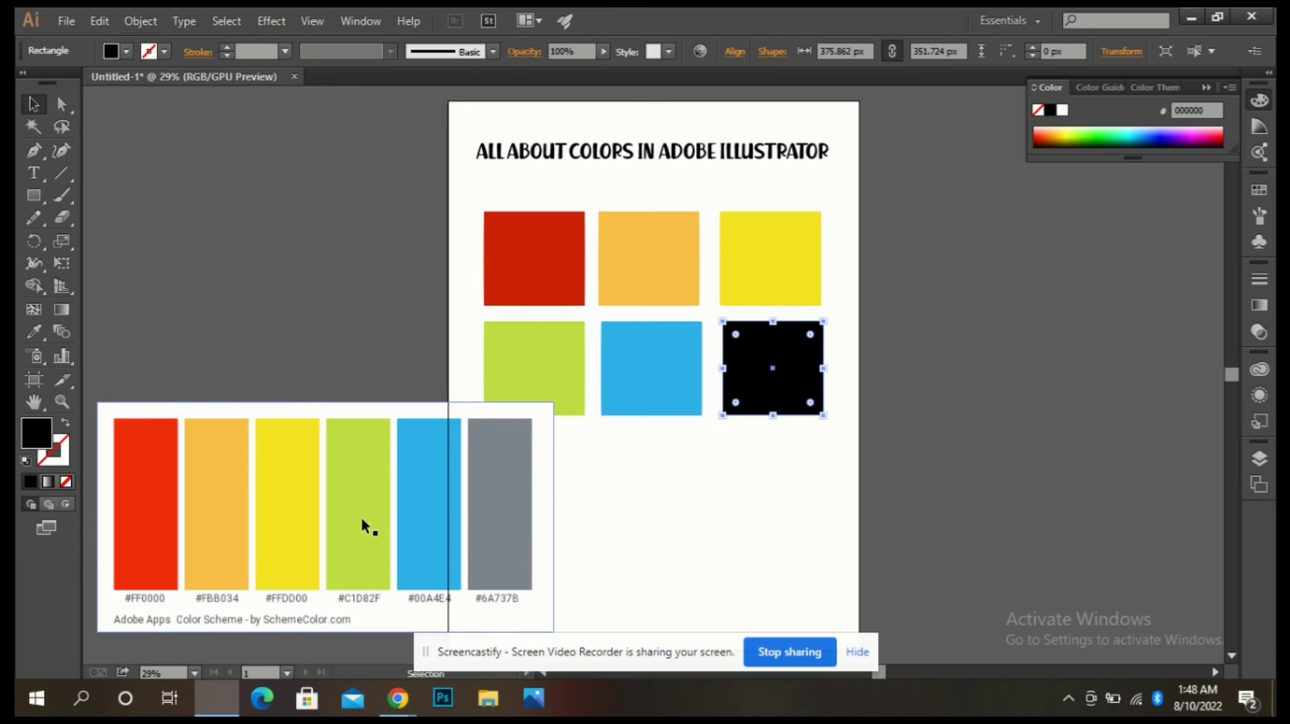
{"action": "double_click", "coordinate": [34, 445]}
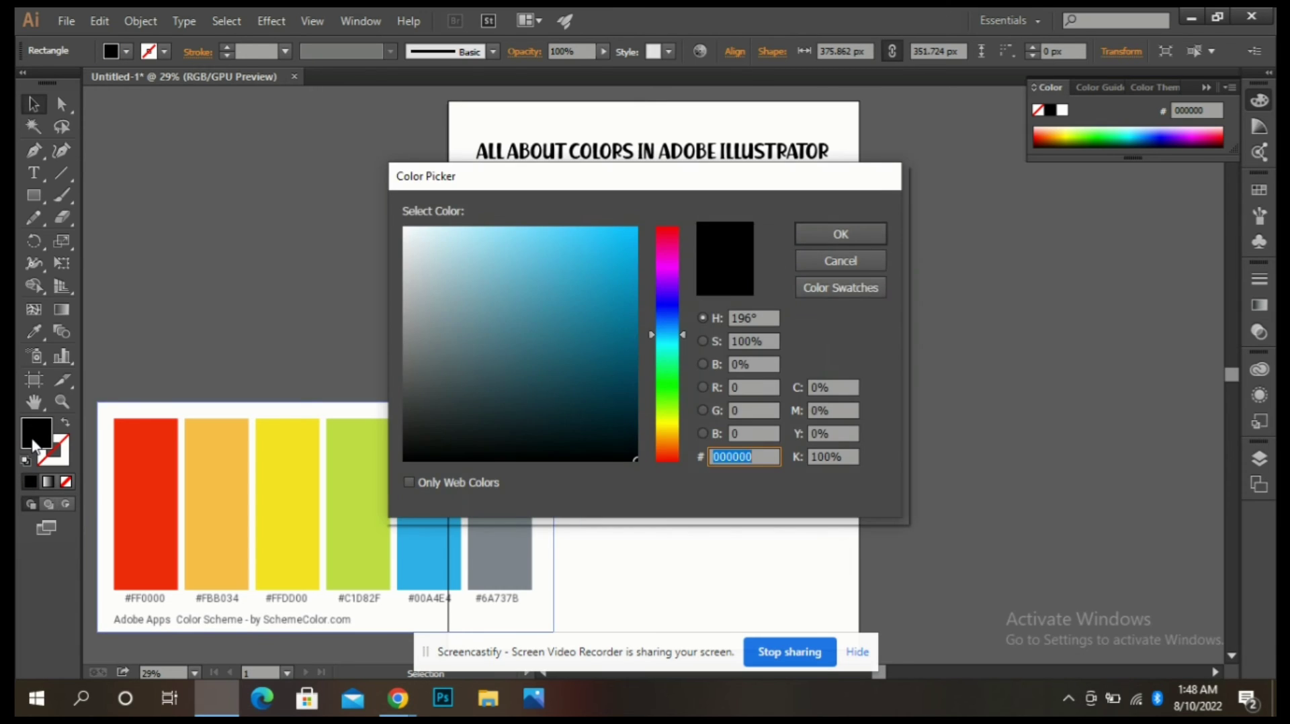
{"action": "type", "text": "6"}
{"action": "type", "text": "A"}
{"action": "type", "text": "73"}
{"action": "type", "text": "7B"}
{"action": "key", "text": "Return"}
{"action": "left_click", "coordinate": [487, 511]}
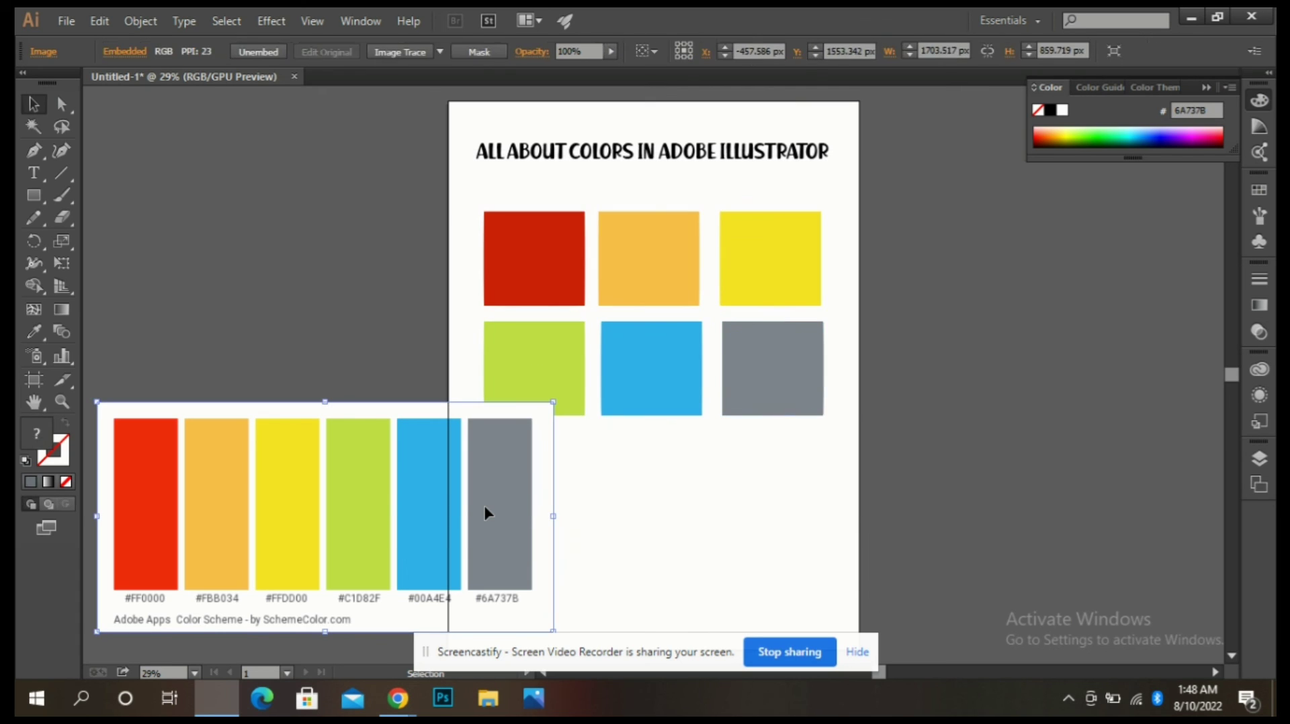
{"action": "key", "text": "Delete"}
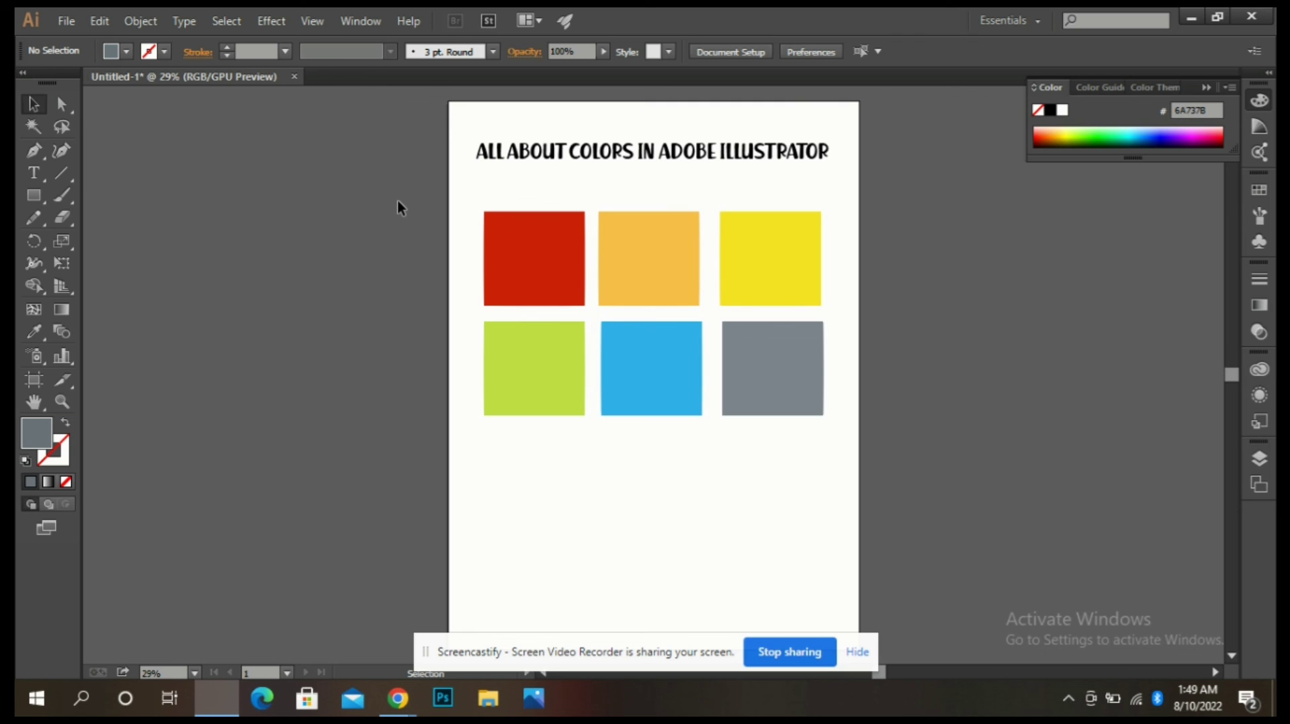
Step: Zoom in twice on the coloured squares to 50%
{"action": "left_click", "coordinate": [61, 402]}
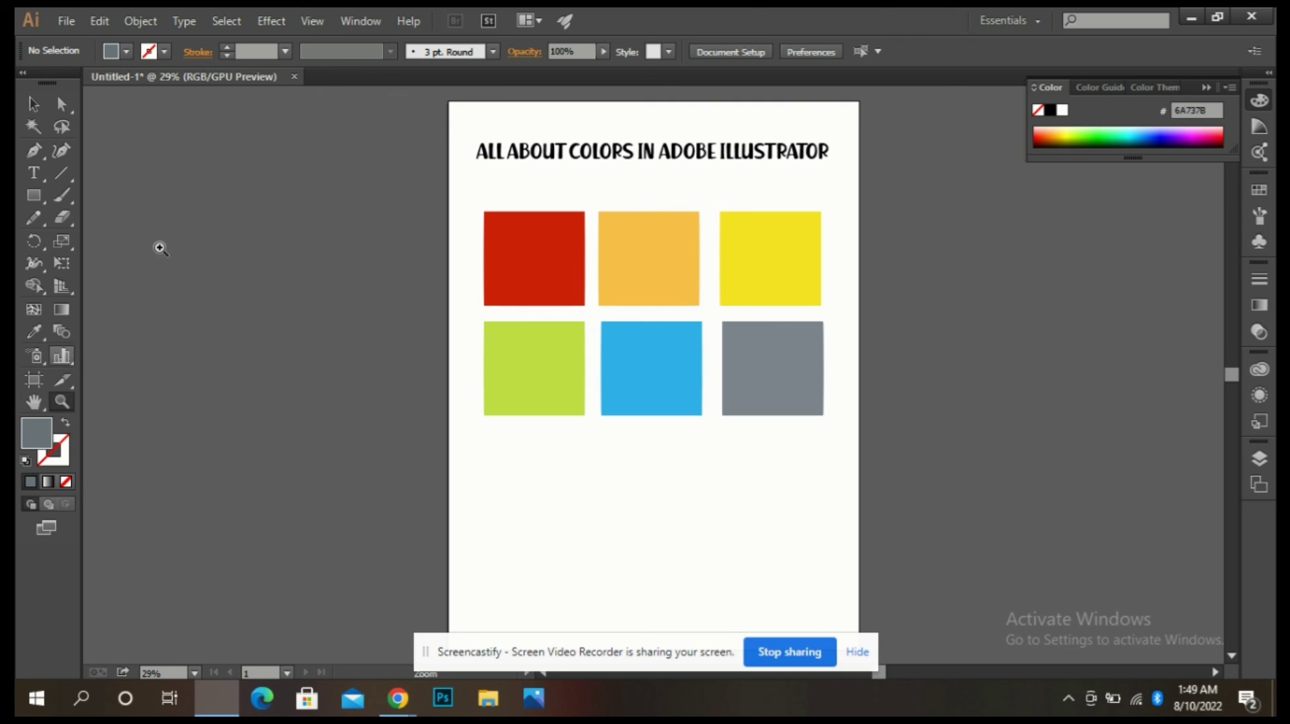
{"action": "left_click", "coordinate": [728, 241]}
{"action": "left_click", "coordinate": [604, 417]}
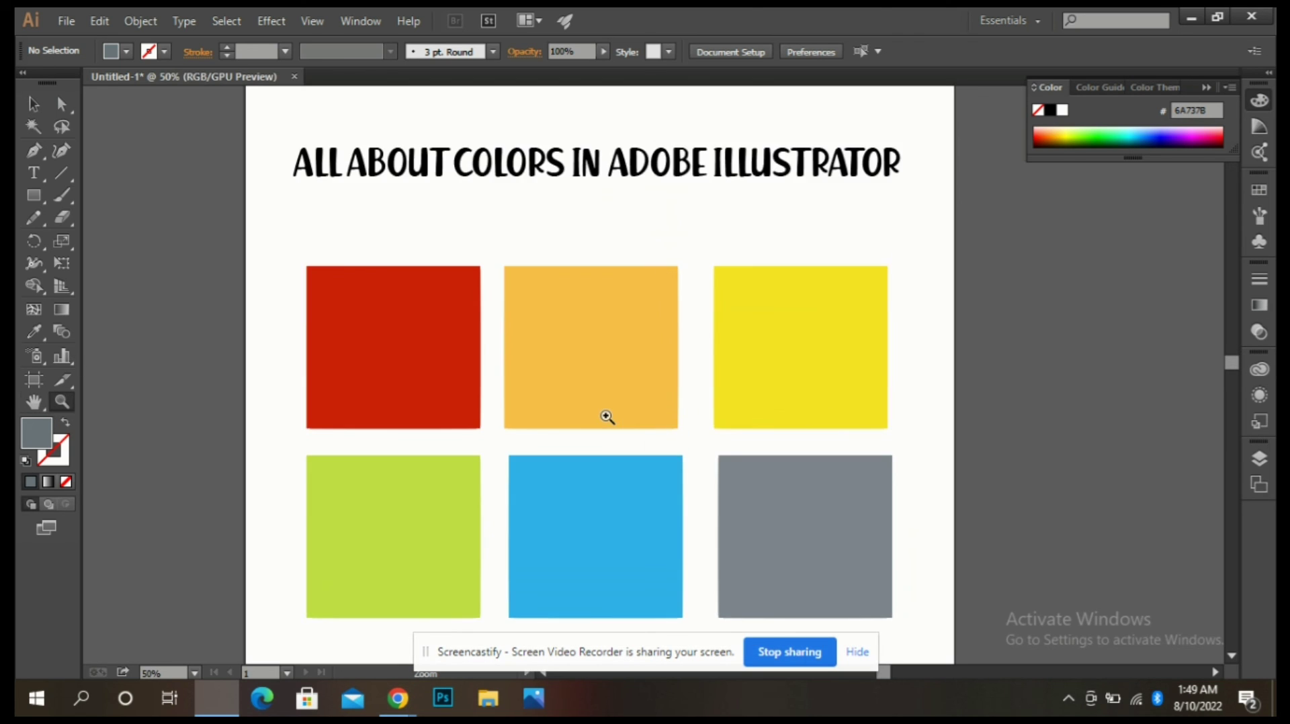
Step: With the Selection tool, select the yellow and gray squares, then deselect everything
{"action": "left_click", "coordinate": [34, 104]}
{"action": "left_click", "coordinate": [724, 352]}
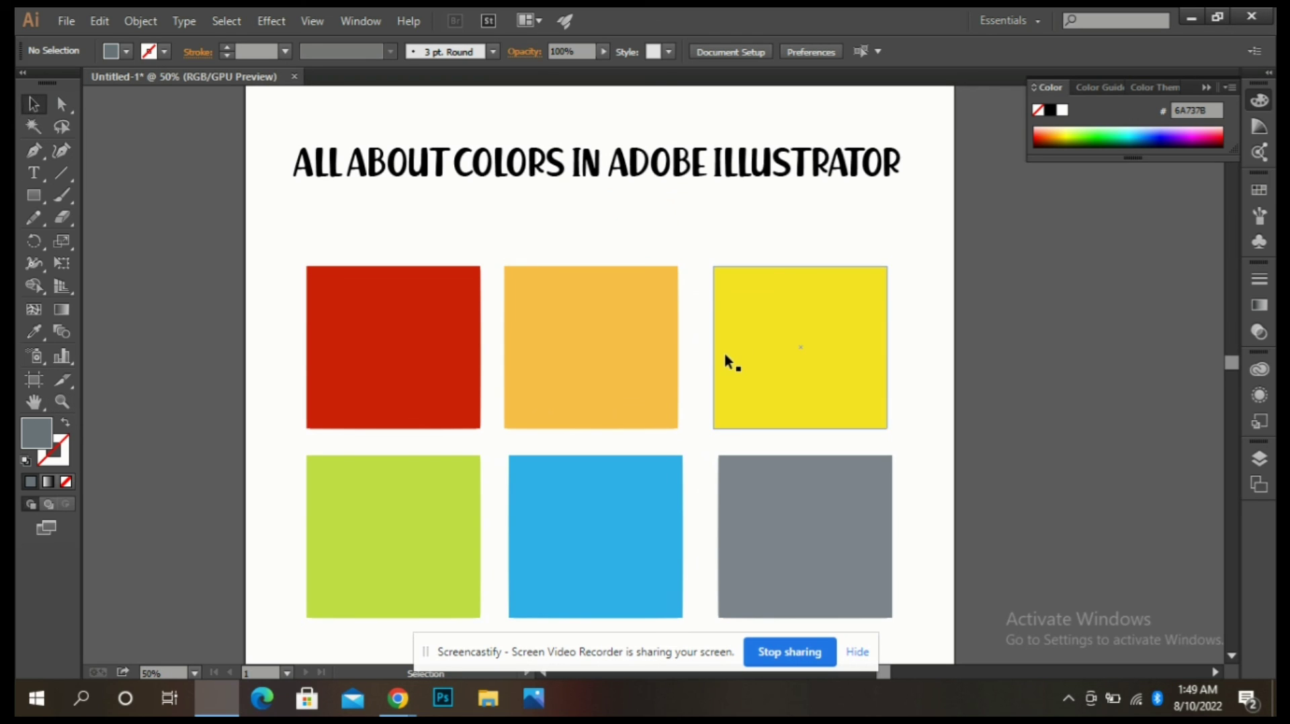
{"action": "left_click", "coordinate": [763, 543]}
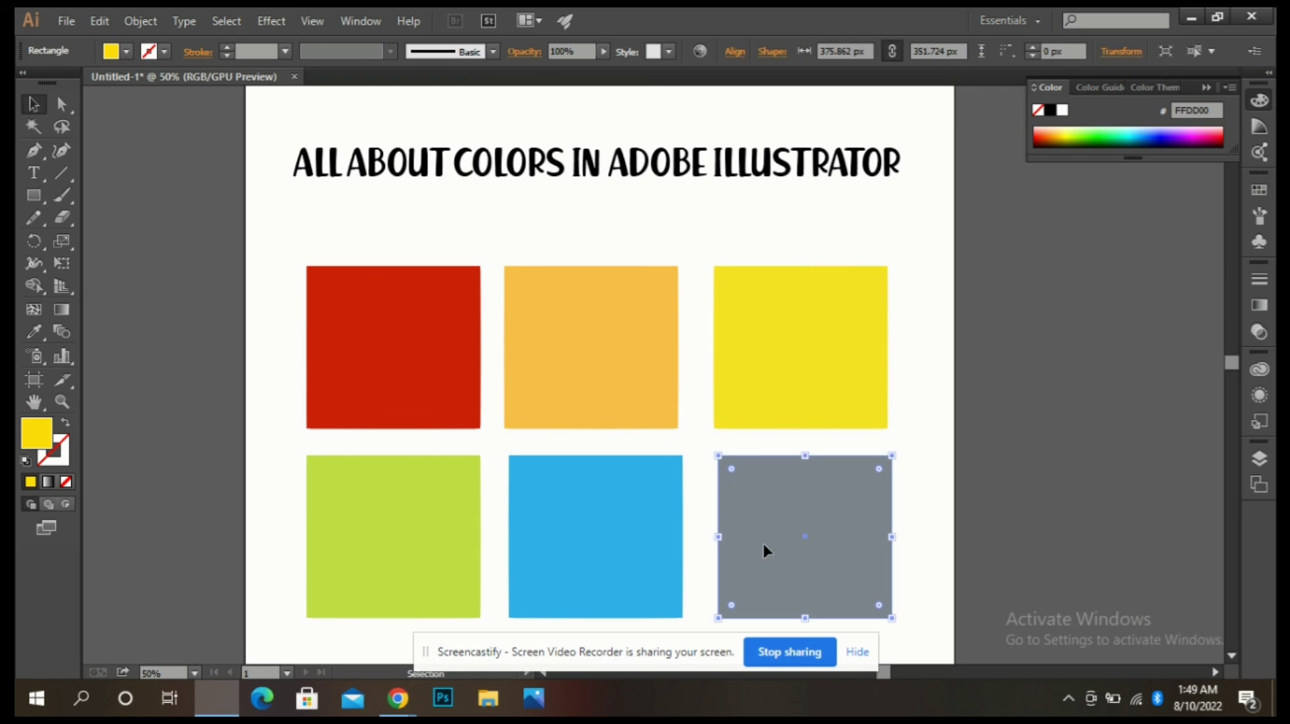
{"action": "left_click", "coordinate": [283, 364]}
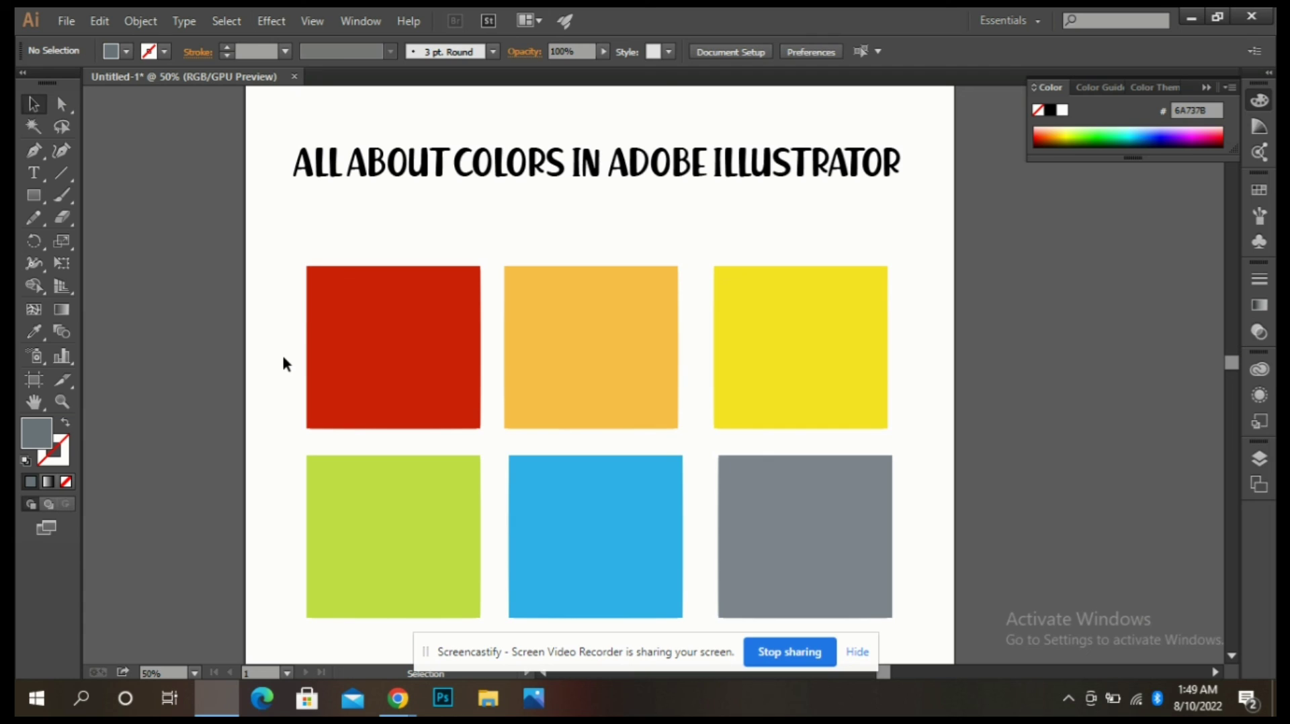